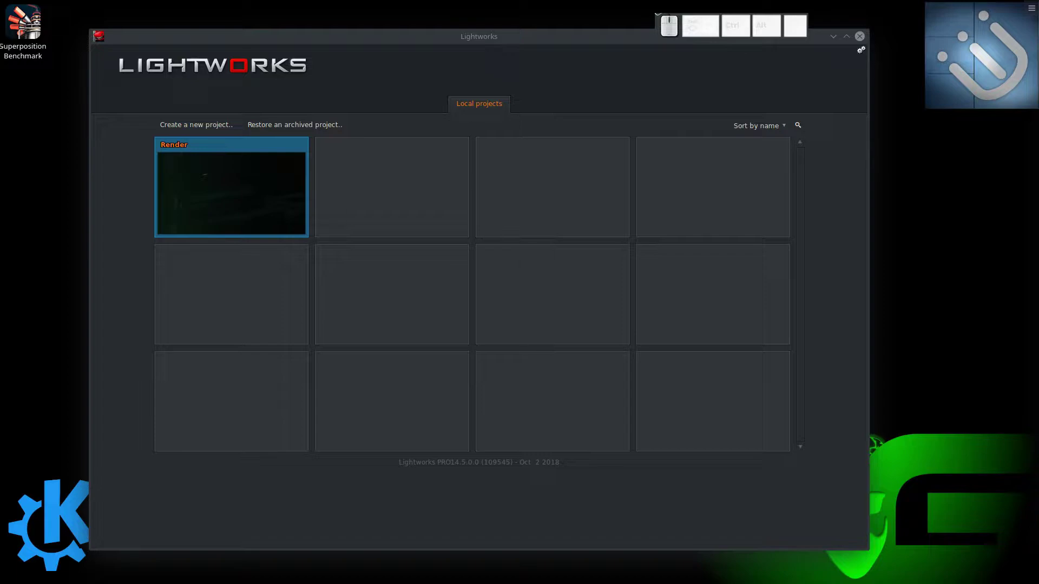
click(594, 22)
click(593, 23)
click(590, 22)
right_click(589, 23)
click(580, 25)
click(860, 51)
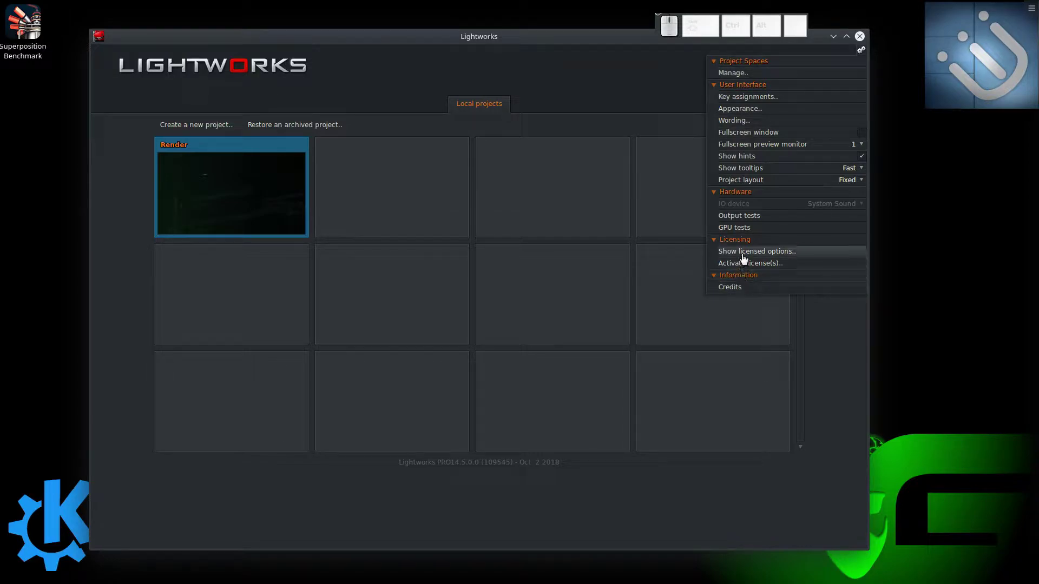
click(521, 89)
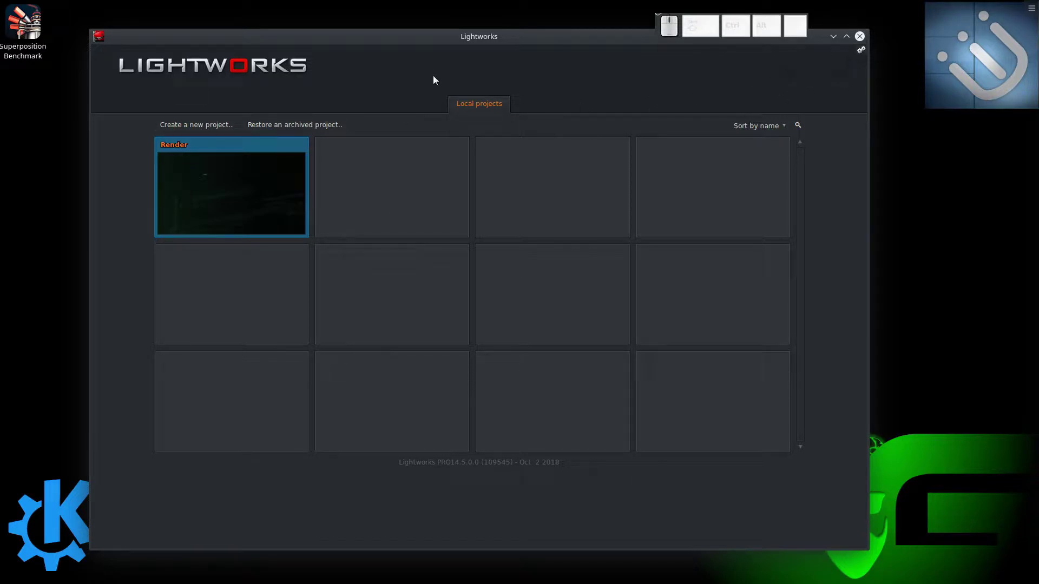
Step: Create a 60 fps project named "screenmirror" with the note "showing application to mirror android device to your desktop"
click(190, 126)
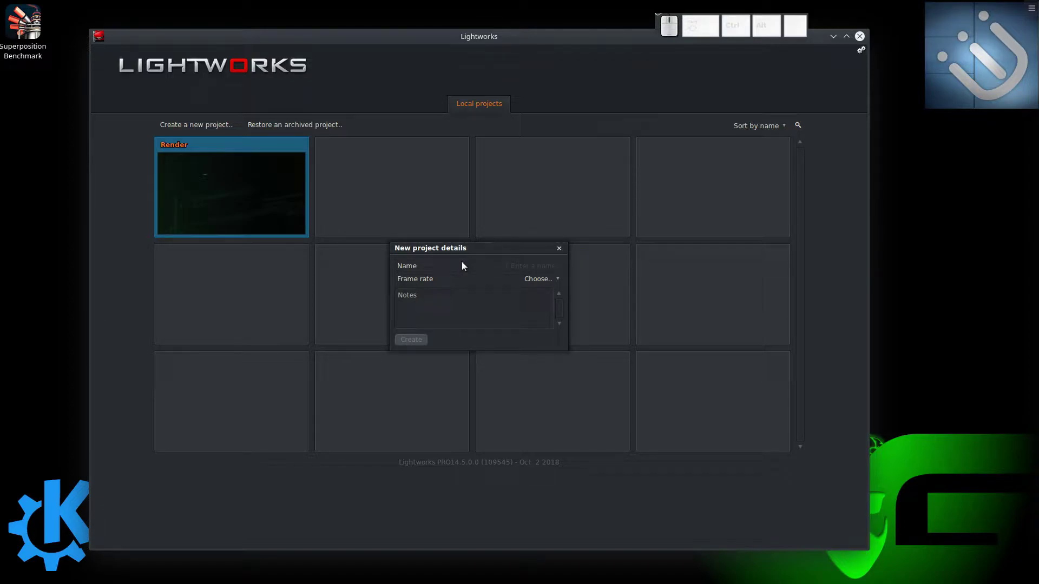
text(screenmi)
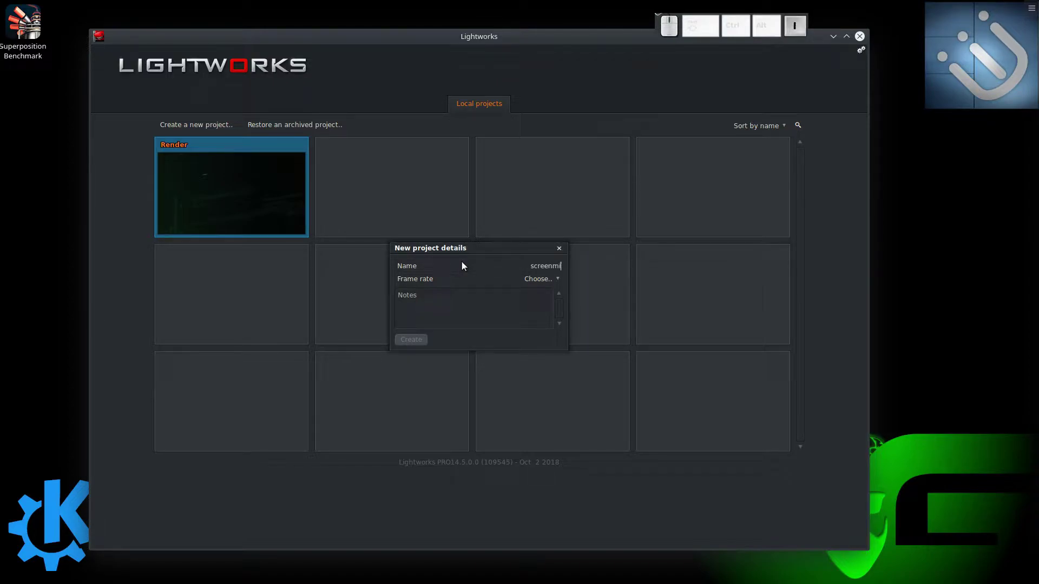
text(rrorr)
key(BackSpace)
click(542, 281)
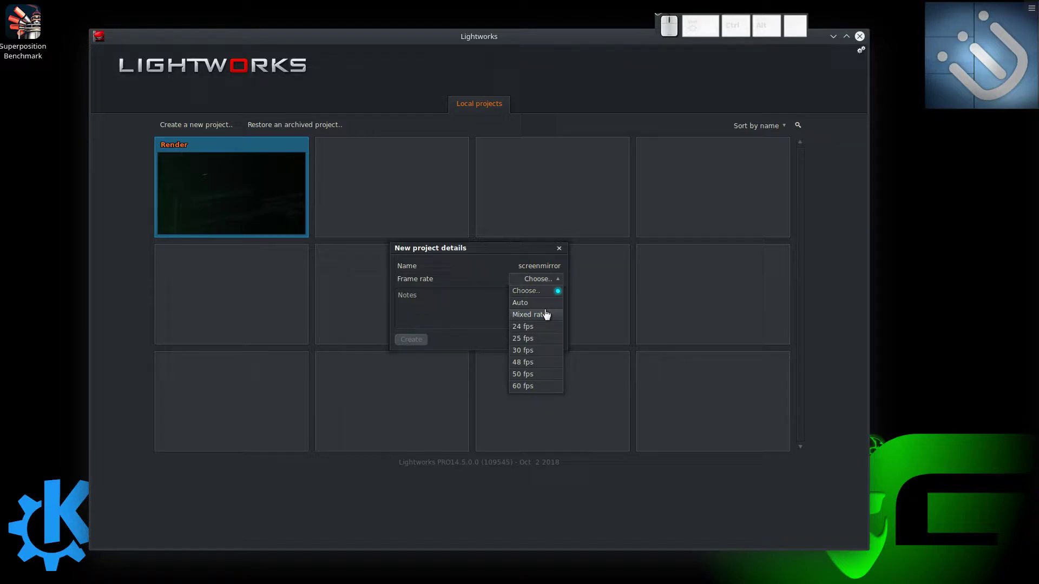
click(522, 386)
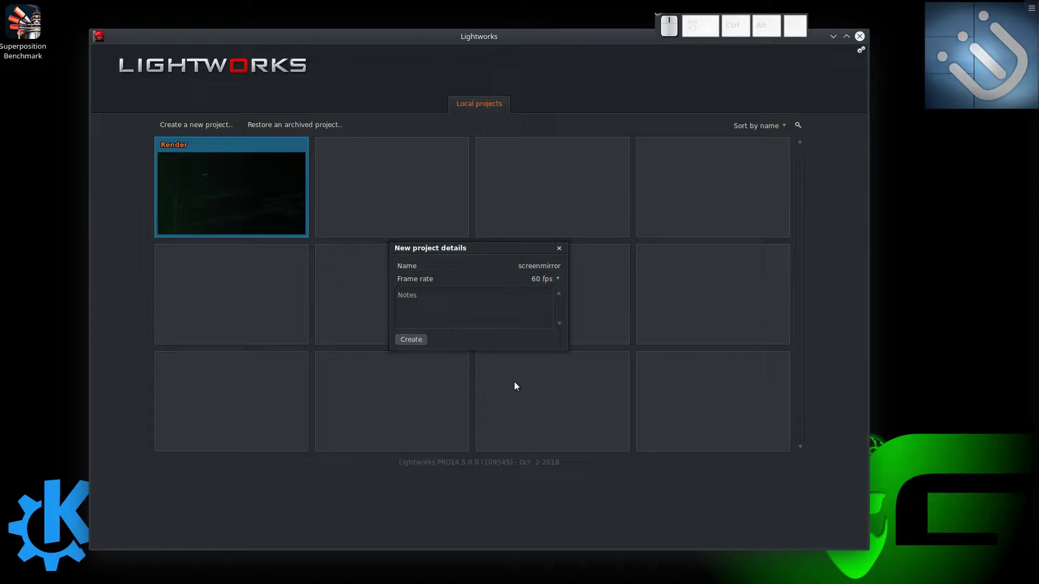
click(454, 315)
text(showing application to mirror android device to your desktop)
click(410, 340)
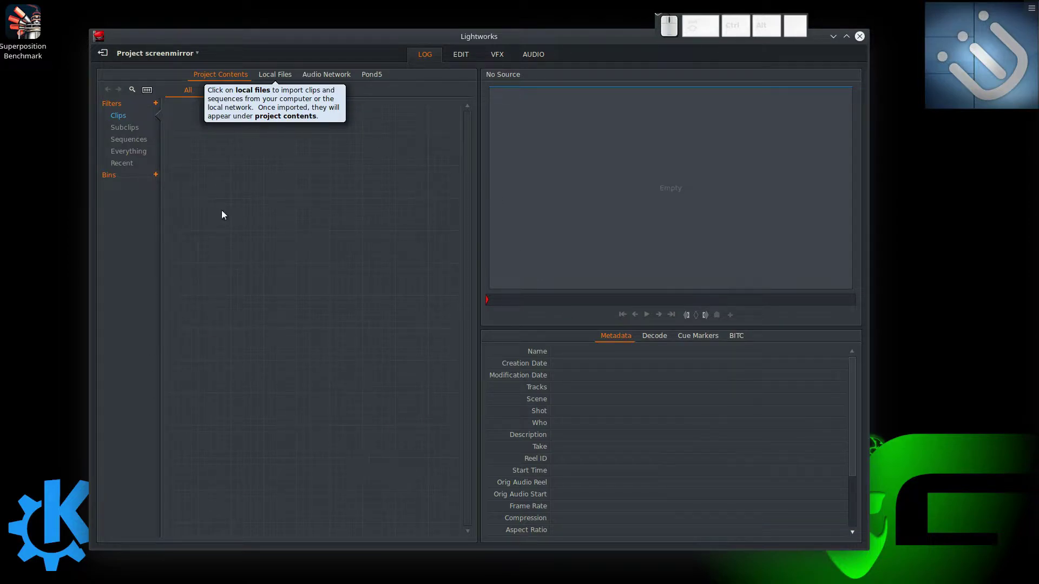
Step: Show the local files in the Scrcpyvideo folder and widen the file list to include the size and date columns
click(275, 76)
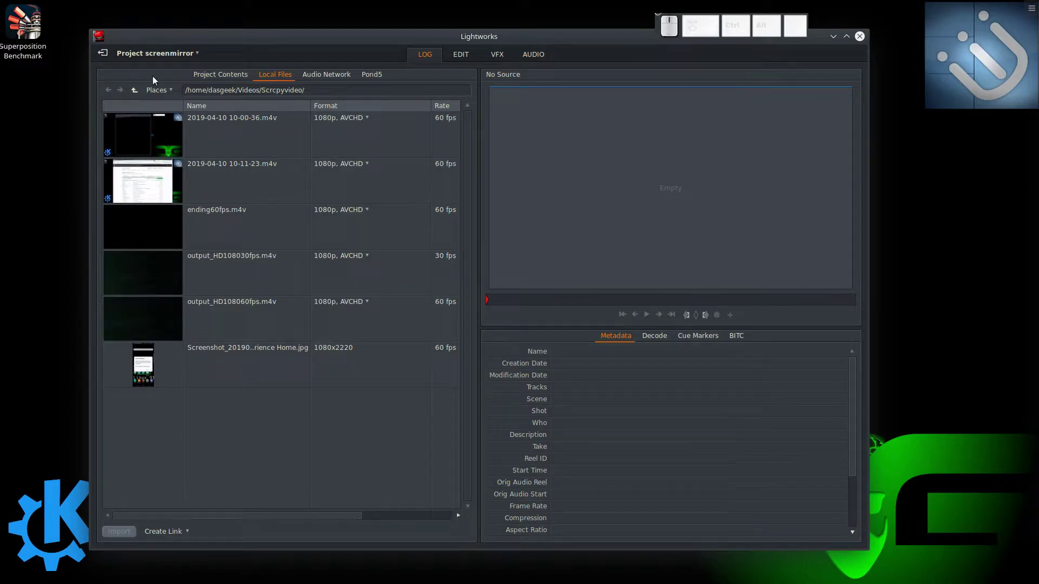
click(170, 93)
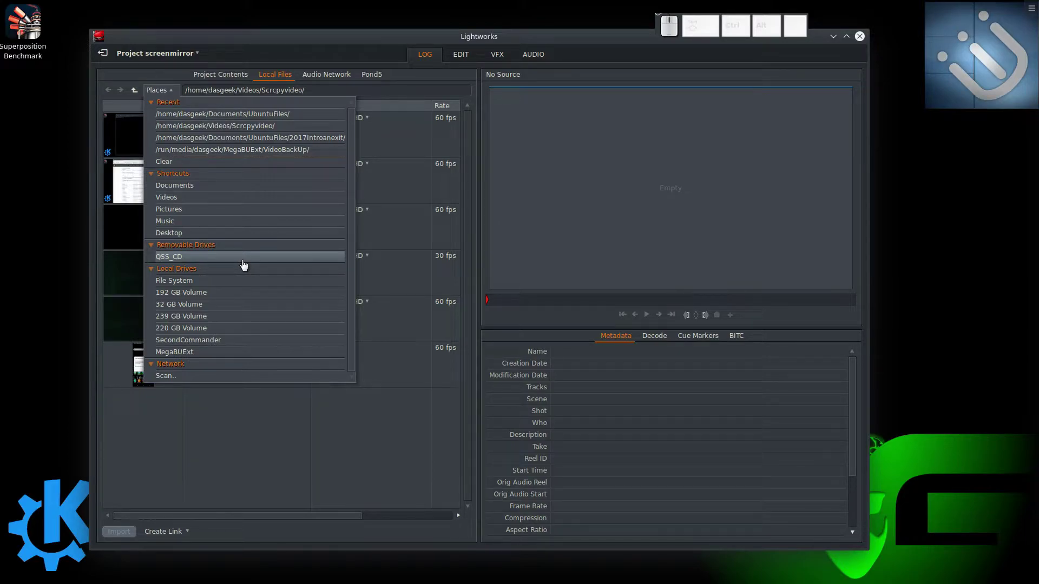
click(318, 465)
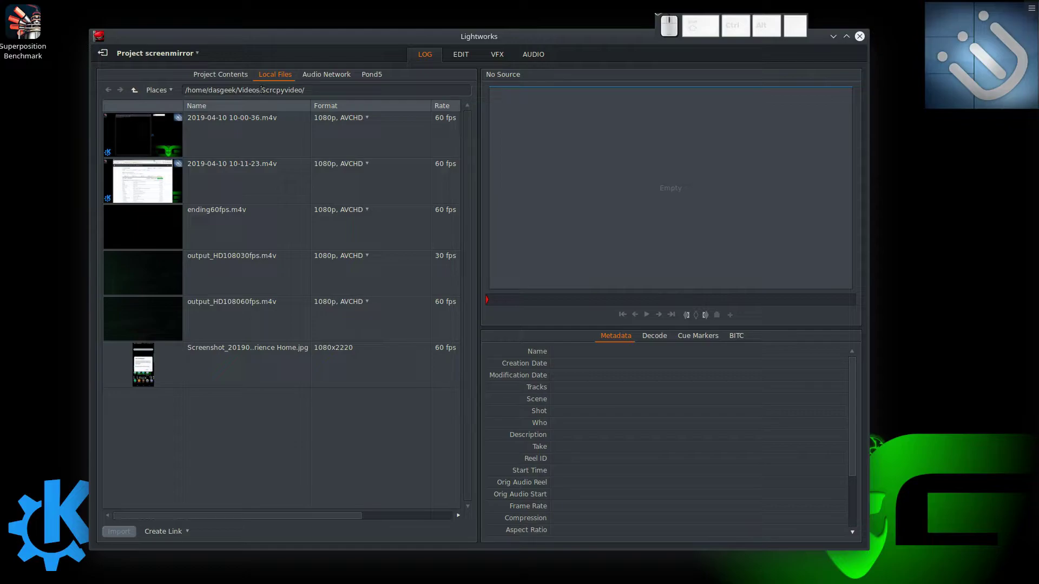
drag(263, 90, 300, 90)
click(305, 90)
drag(306, 90, 199, 115)
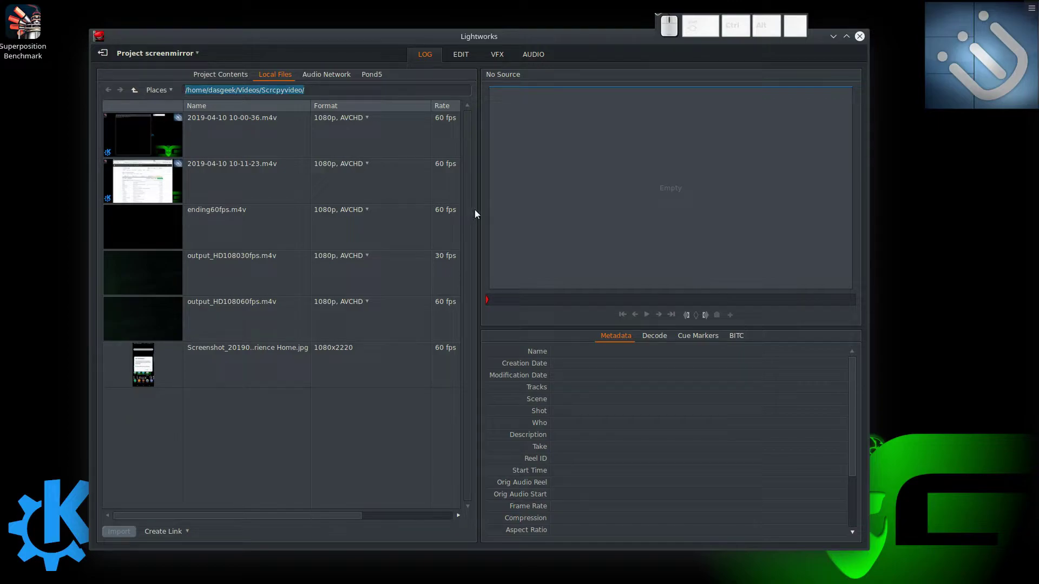
drag(475, 211, 590, 196)
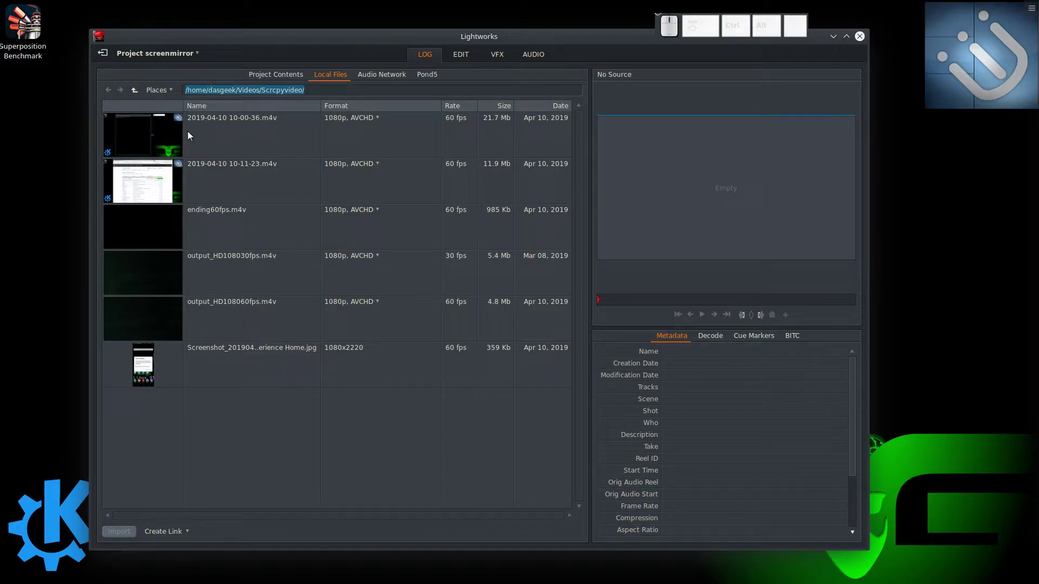
Step: Import both 2019-04-10 recordings, ending60fps.m4v, output_HD108060fps.m4v and the Screenshot JPG into the project
double_click(250, 123)
click(248, 170)
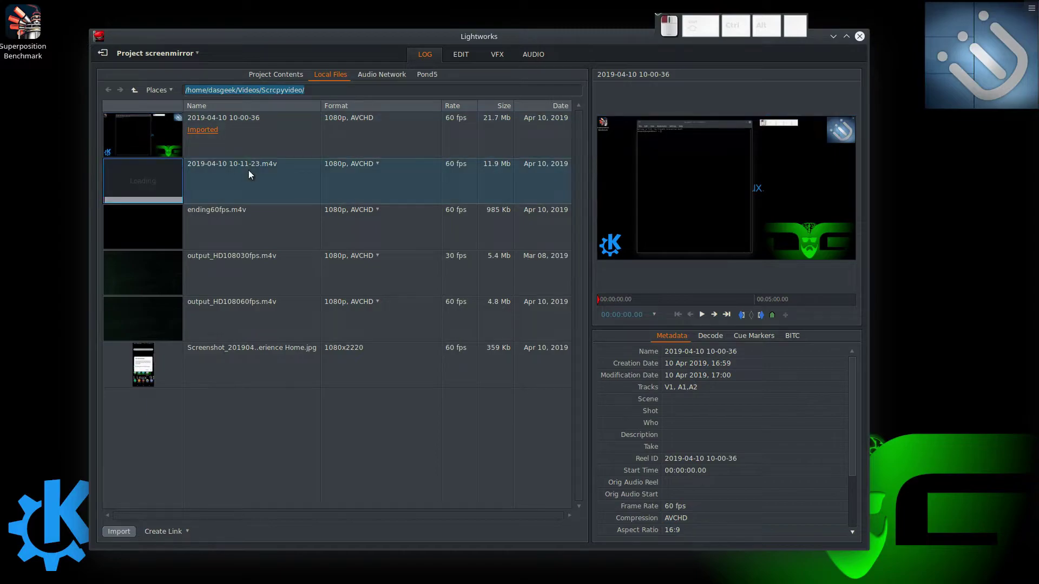
double_click(258, 232)
double_click(267, 310)
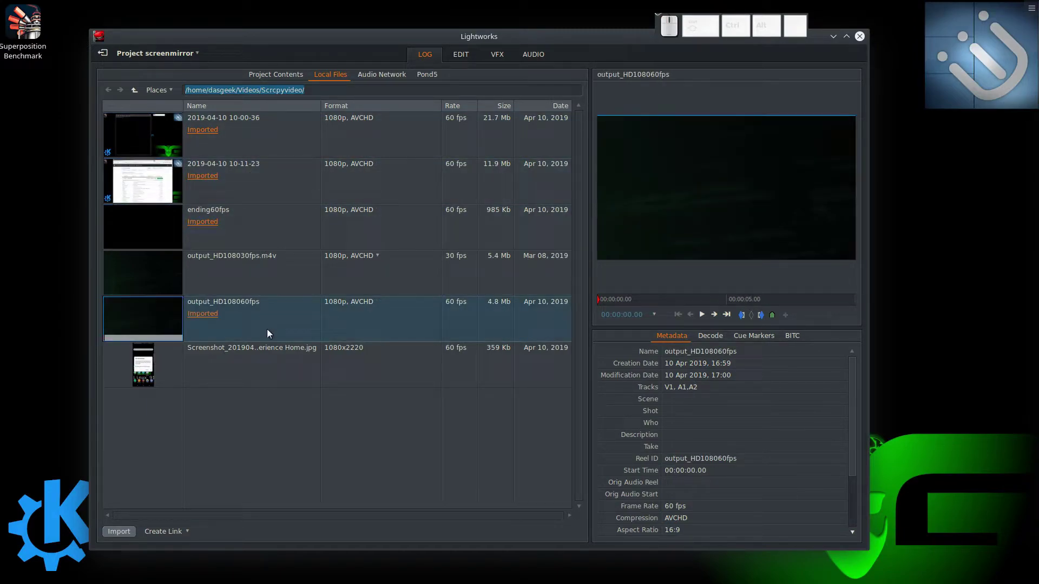
click(265, 353)
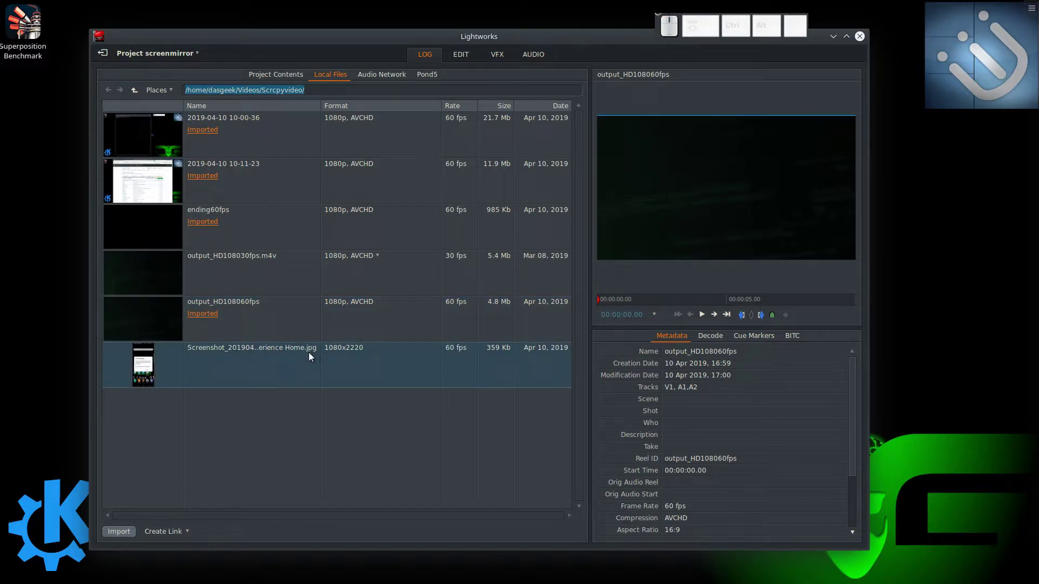
double_click(277, 361)
Step: Exit to the project list, reopen the Screenmirror project and switch to its editing workspace
click(101, 53)
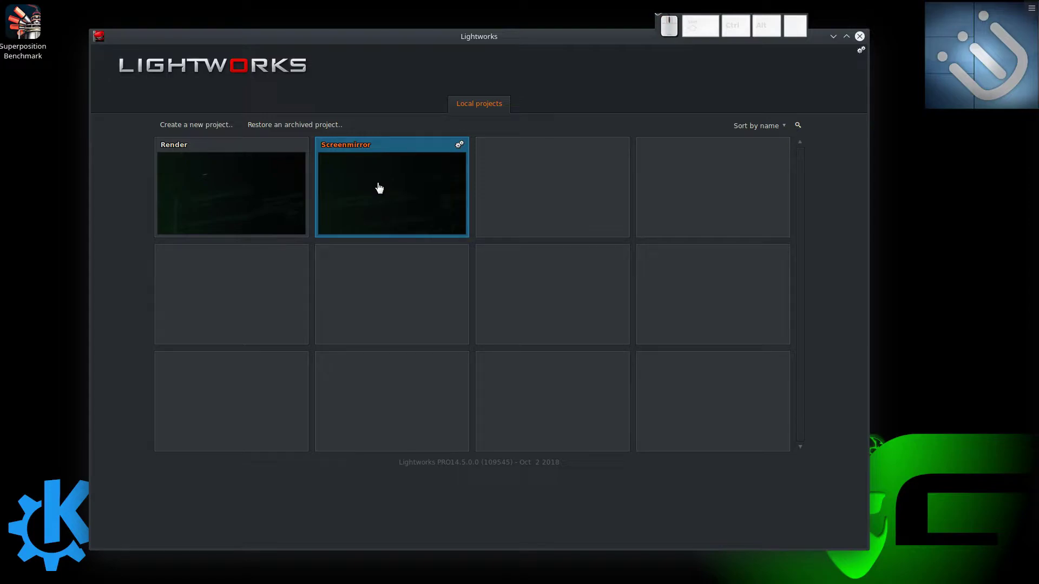
click(409, 196)
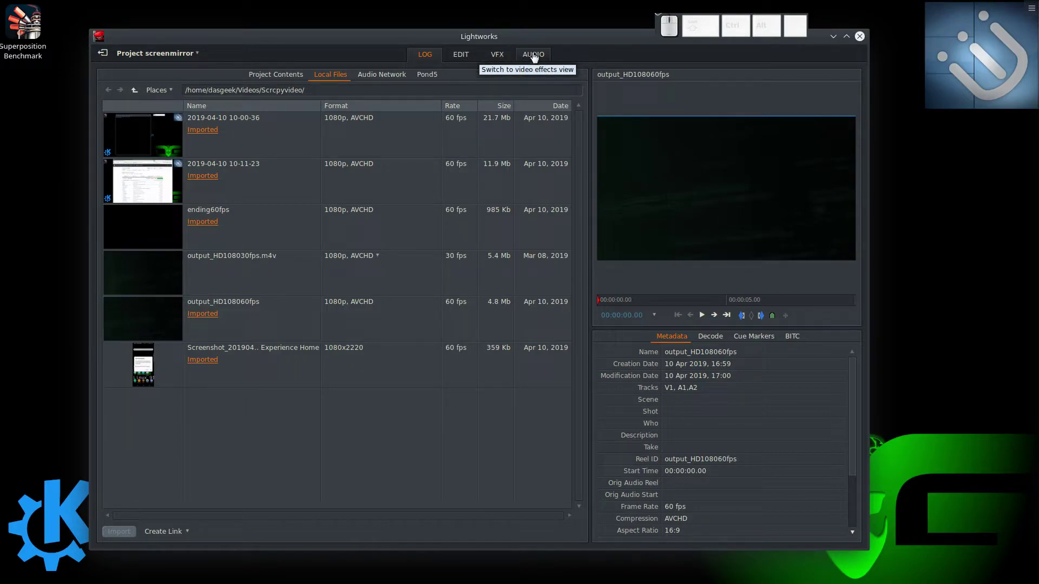
click(463, 54)
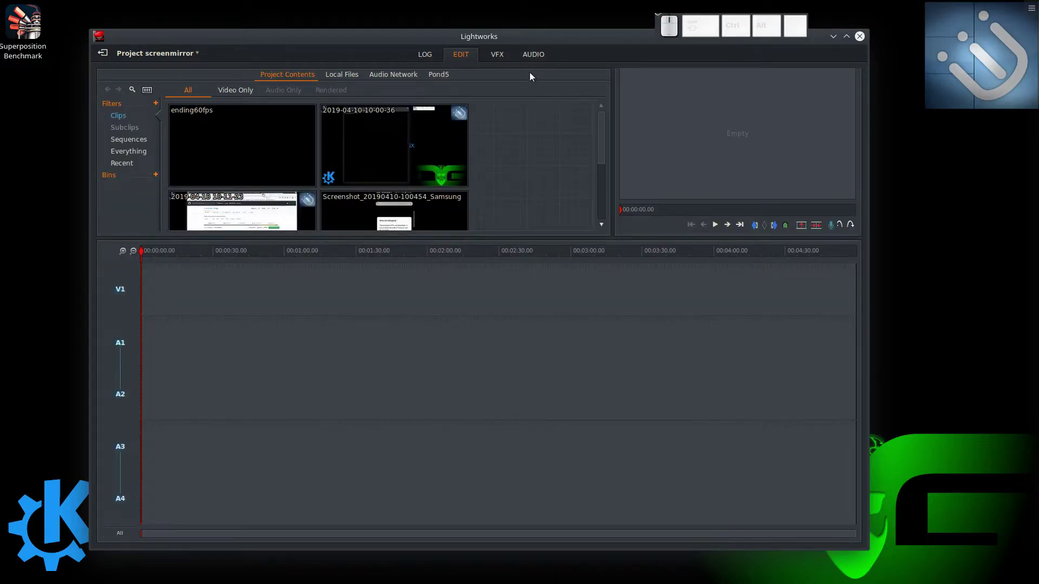
Step: Maximize the window and enlarge the project contents and viewer area above the timeline
double_click(517, 39)
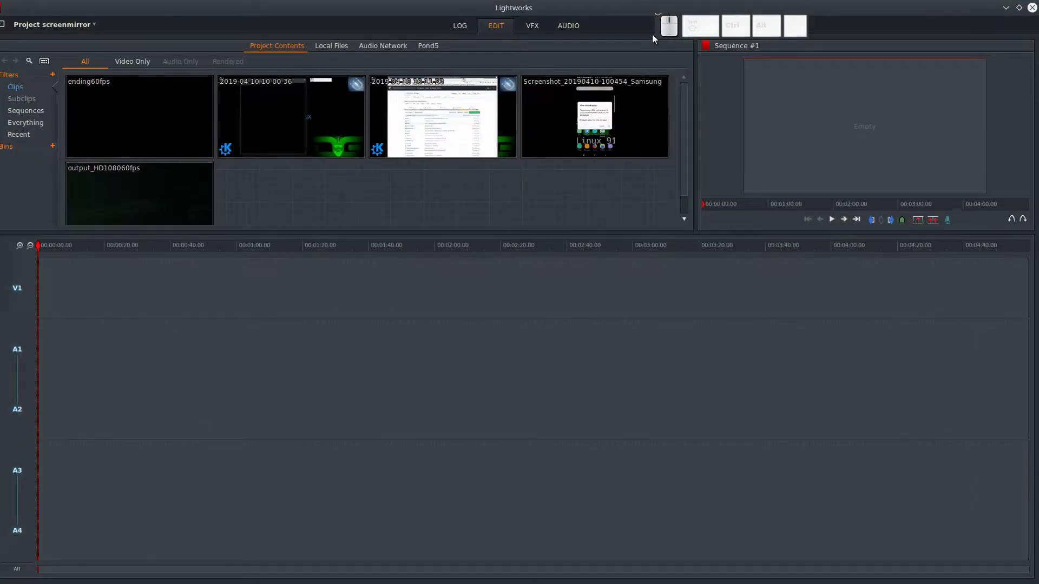
drag(662, 33, 745, 24)
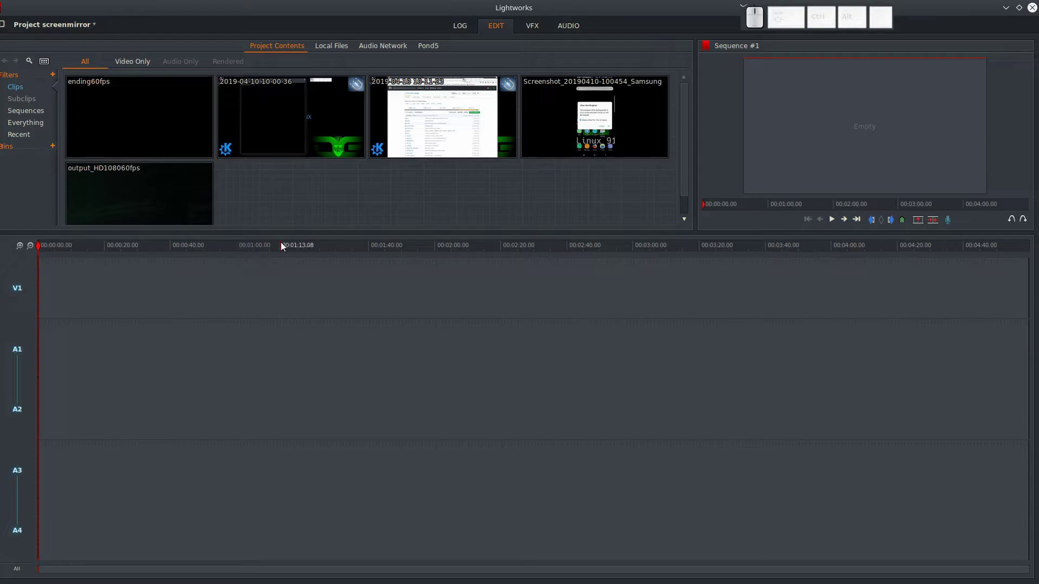
drag(318, 233, 328, 307)
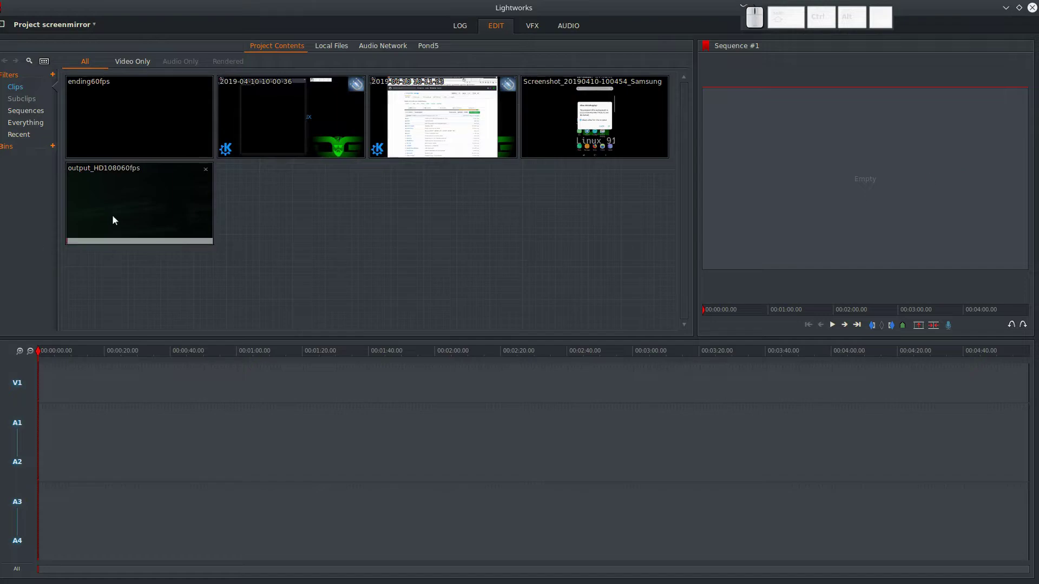
Step: Place the output_HD108060fps clip at the start of tracks V1, A1 and A2 and play back its first seconds
drag(125, 197, 39, 409)
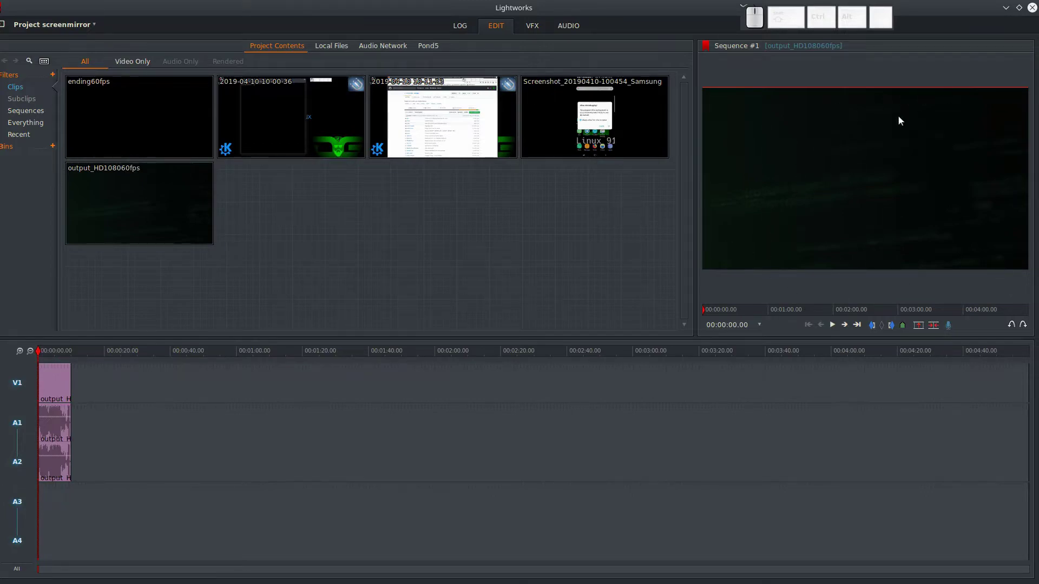
click(832, 324)
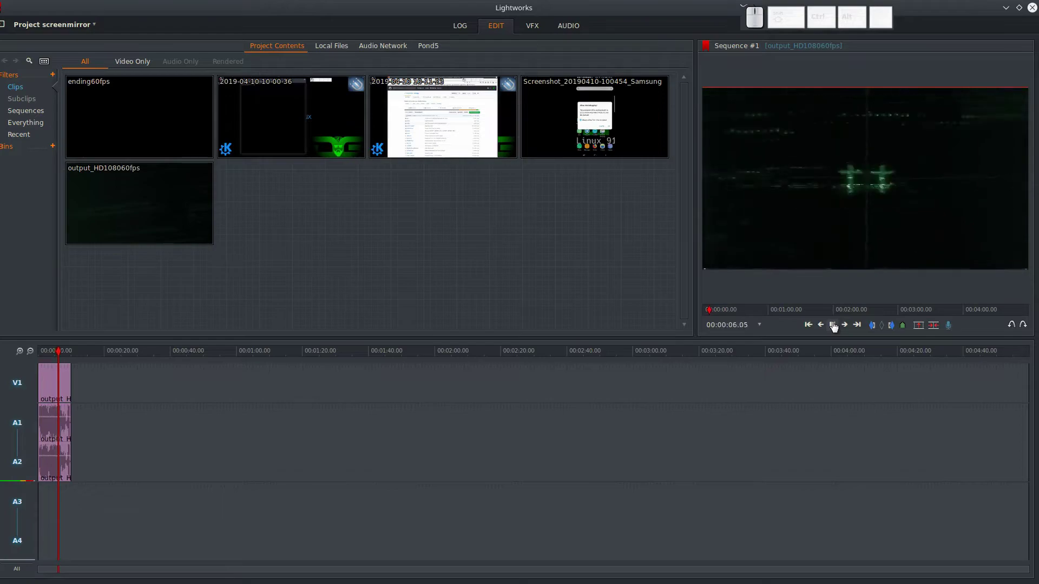
click(834, 325)
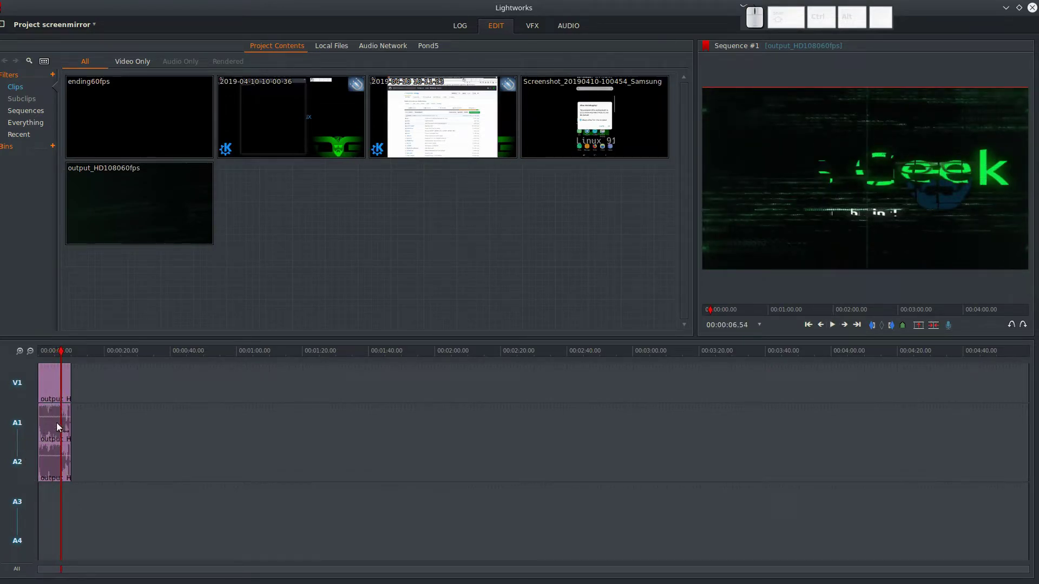
Step: Examine the intro clip's audio waveform in close detail on the timeline and return the playhead to the sequence start
click(19, 353)
click(19, 353)
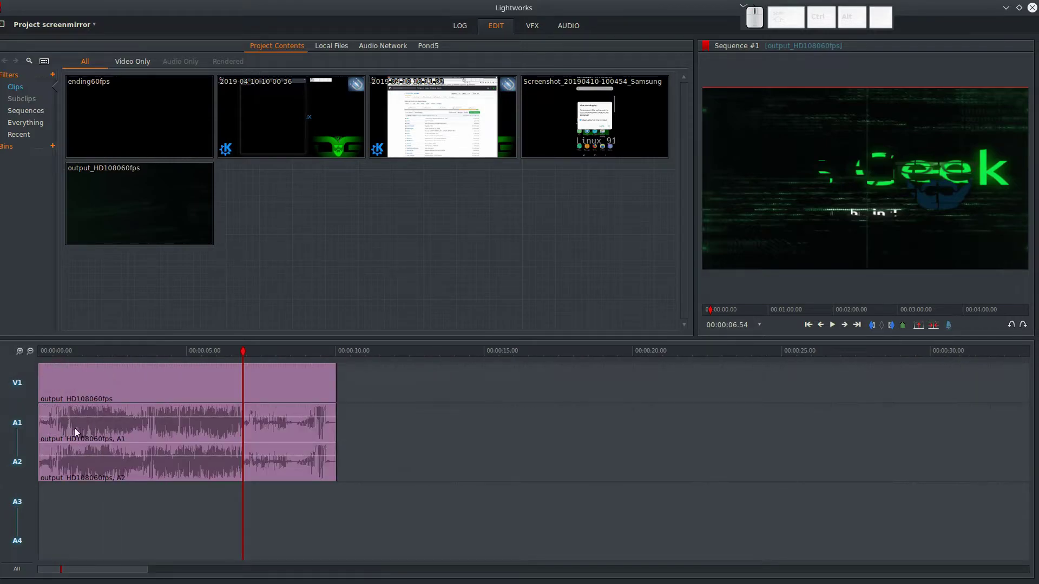
click(18, 352)
click(18, 352)
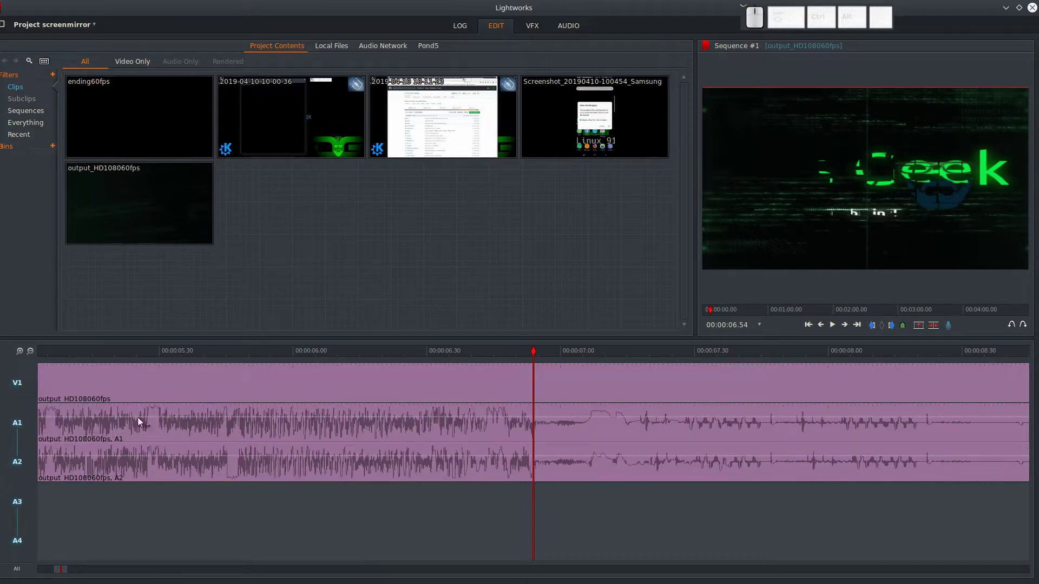
drag(246, 351, 172, 350)
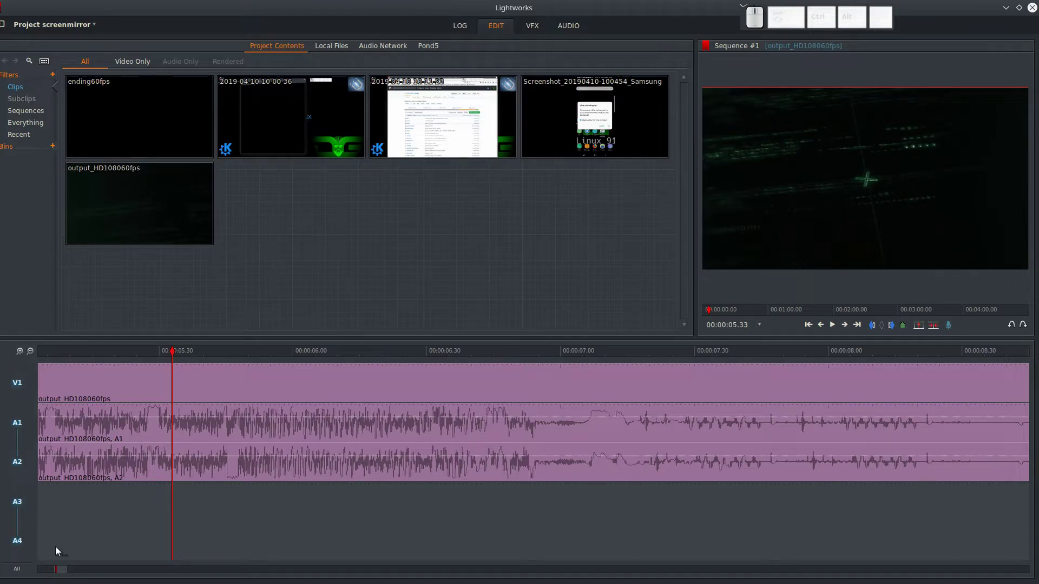
drag(63, 569, 28, 580)
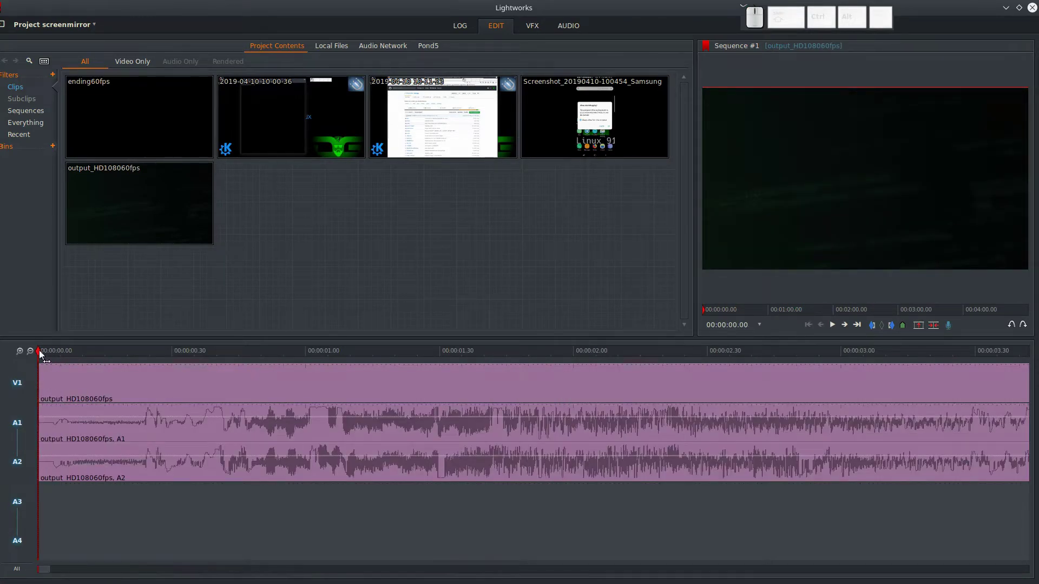
click(30, 351)
click(30, 351)
click(30, 351)
click(31, 352)
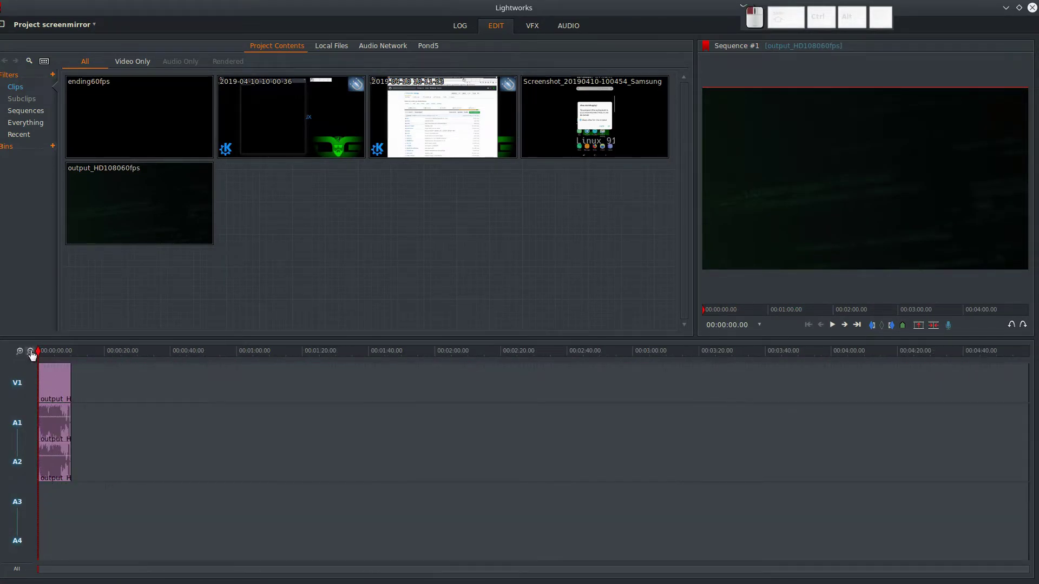
Step: Inspect the whole intro clip and its end edge on the timeline, finishing with the full sequence in view
mouse_move(100, 569)
mouse_down()
mouse_move(132, 572)
mouse_move(98, 569)
mouse_up()
click(19, 351)
click(19, 352)
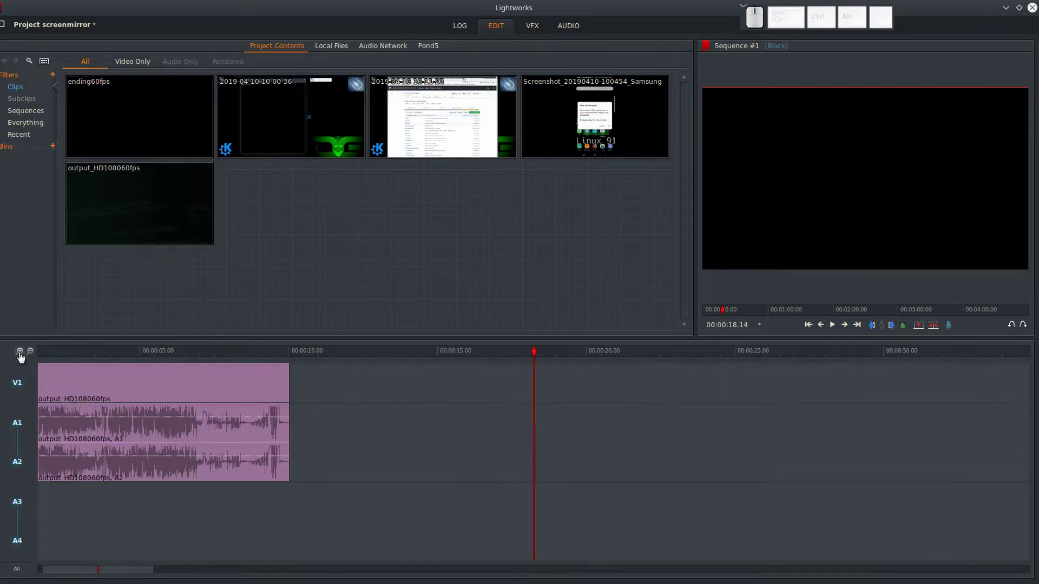
click(19, 351)
drag(93, 569, 60, 580)
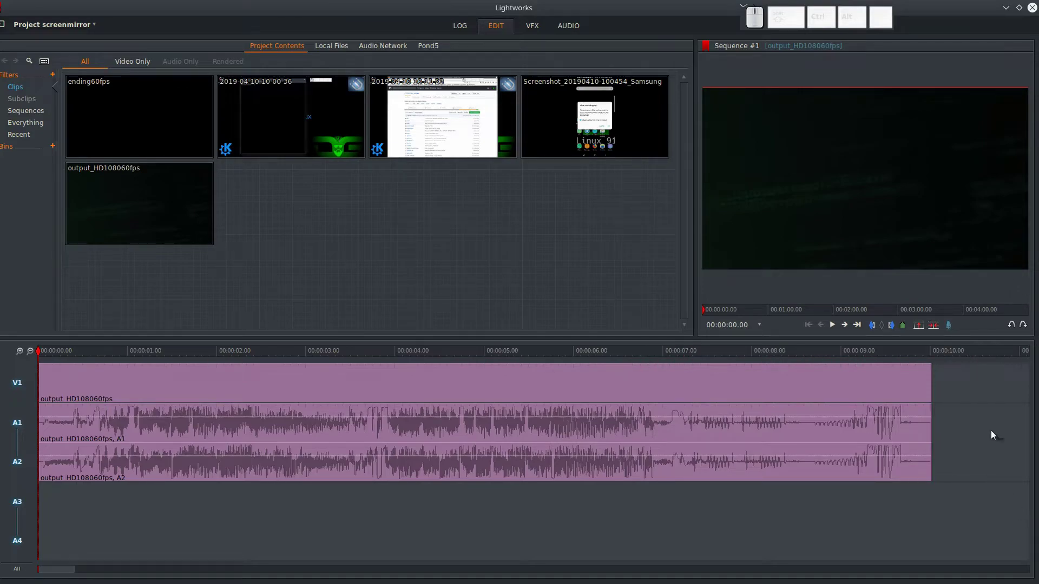
click(931, 374)
click(30, 351)
click(31, 351)
click(30, 351)
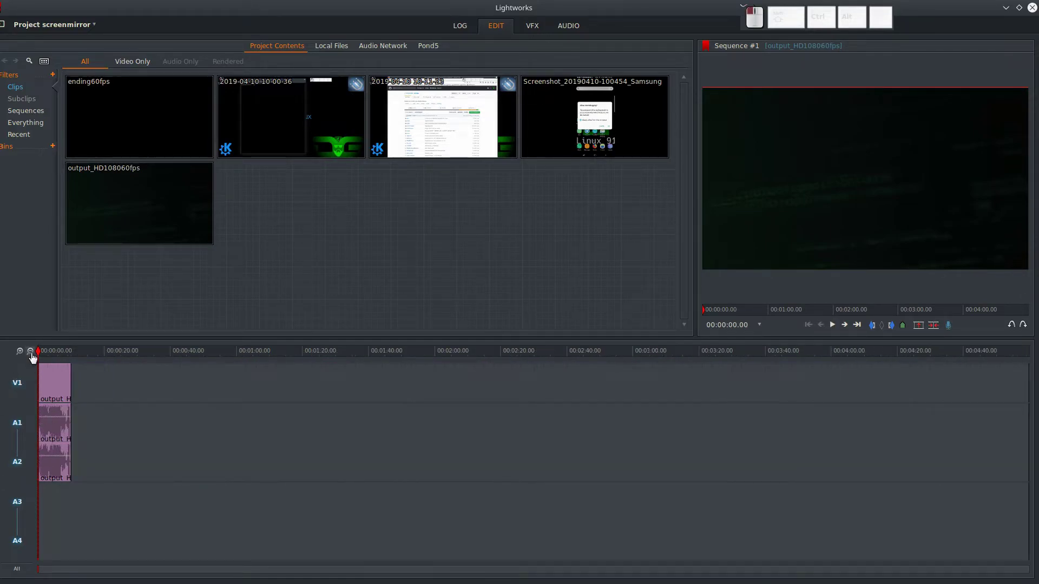
Step: Move the playhead past the intro clip to about 14 seconds and deselect audio tracks A1 and A2
click(54, 353)
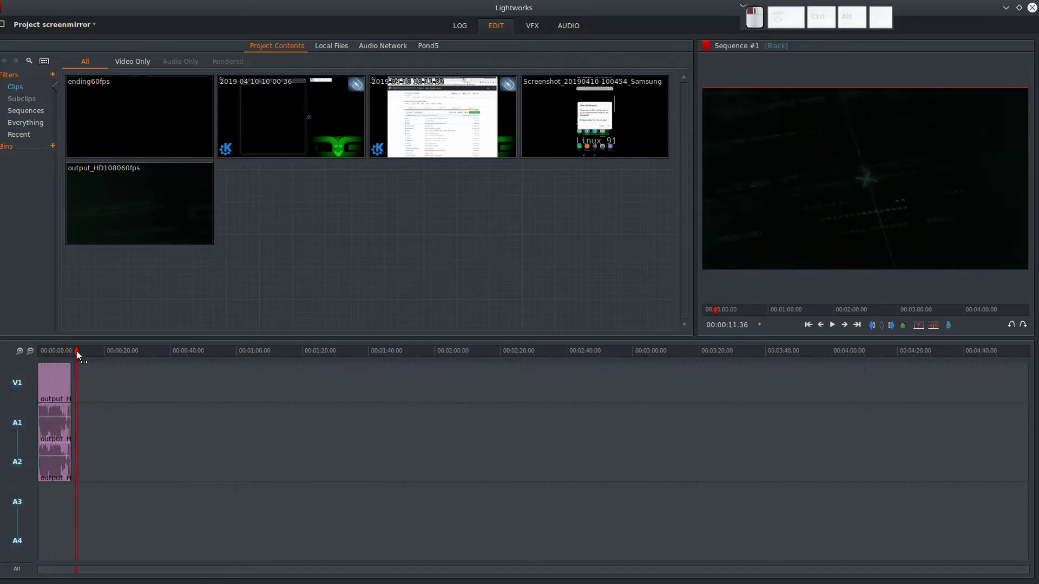
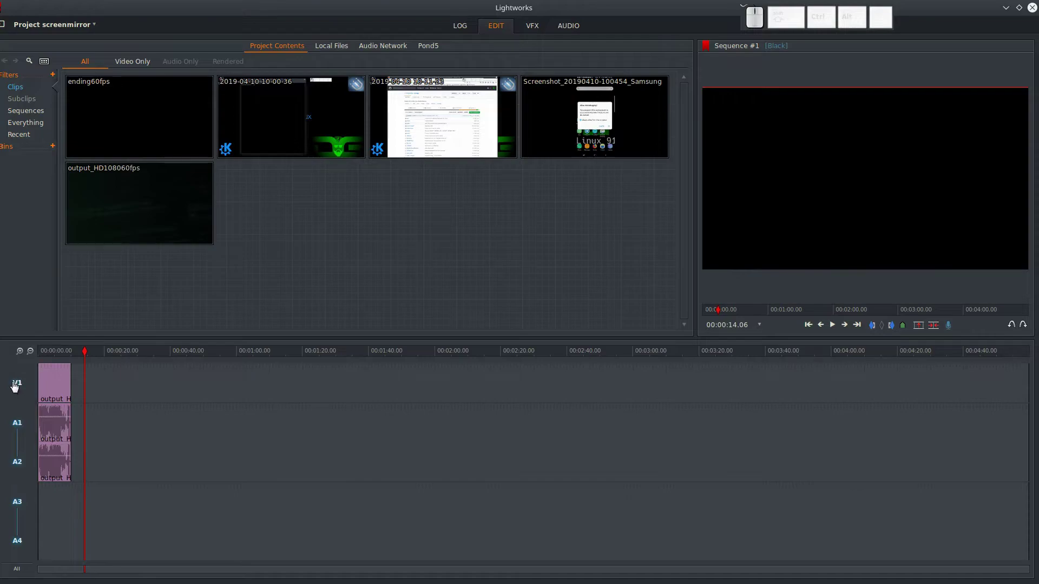
drag(18, 467, 16, 424)
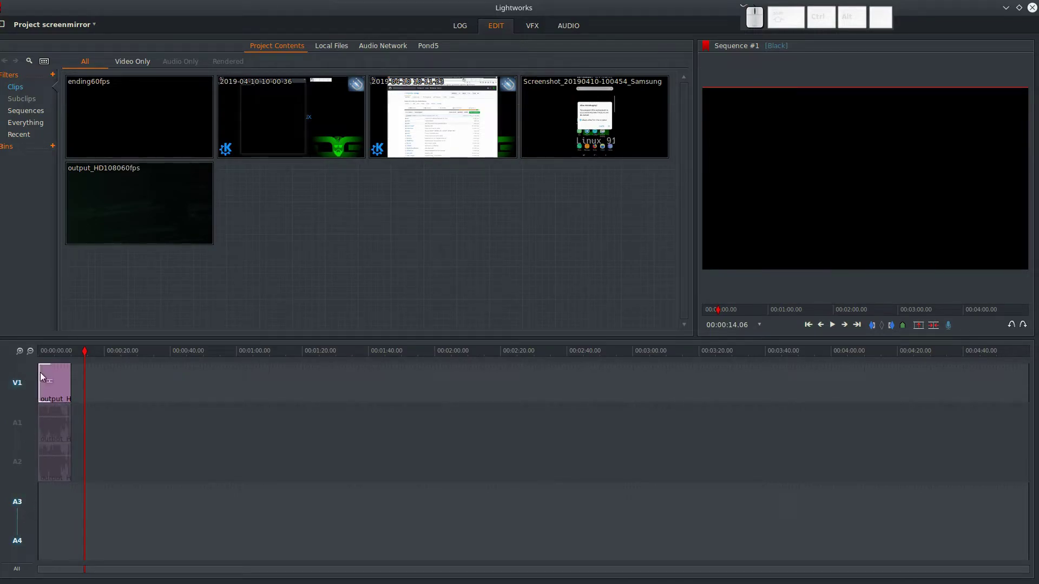
Step: Move the playhead to about 4 seconds in the intro clip and reselect audio tracks A1 and A2, keeping V1 selected
click(52, 352)
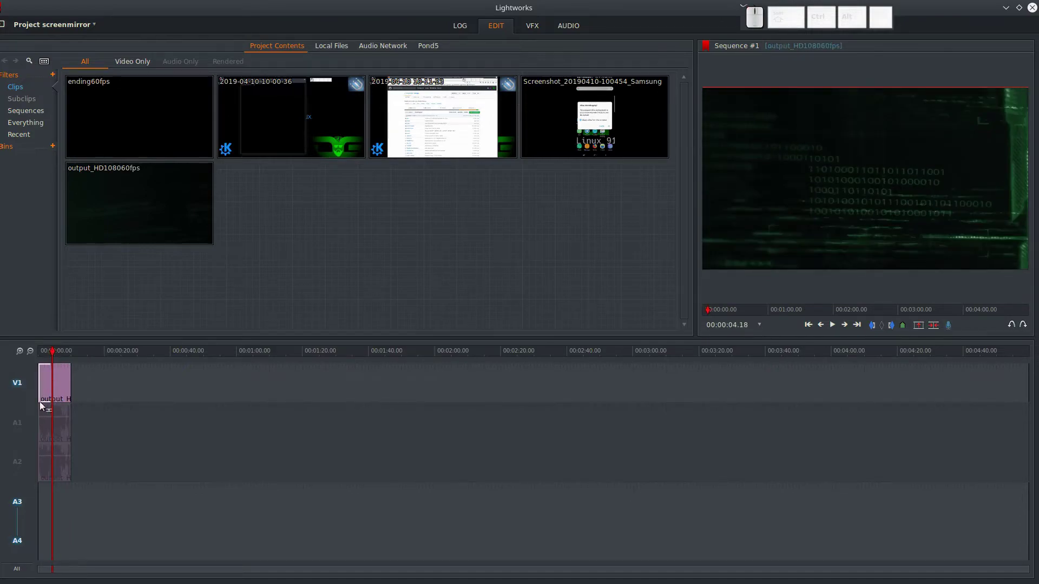
click(17, 424)
click(17, 384)
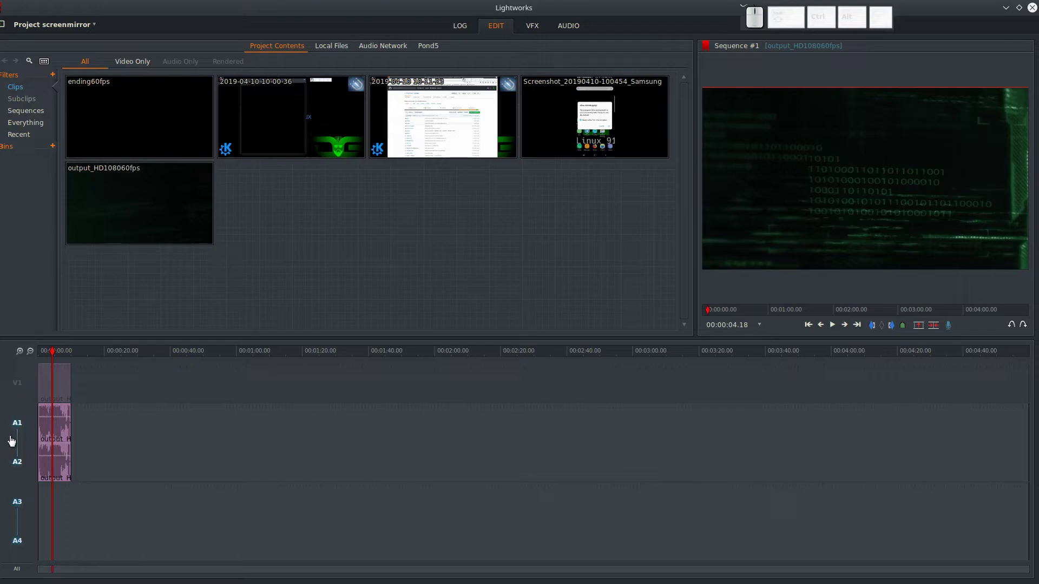
click(47, 433)
click(17, 384)
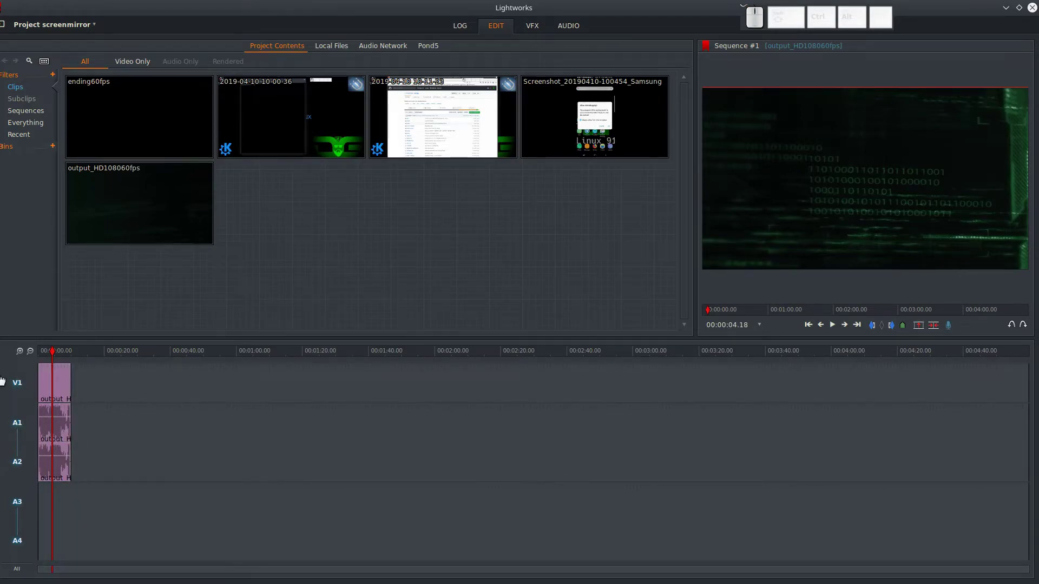
click(20, 351)
click(19, 351)
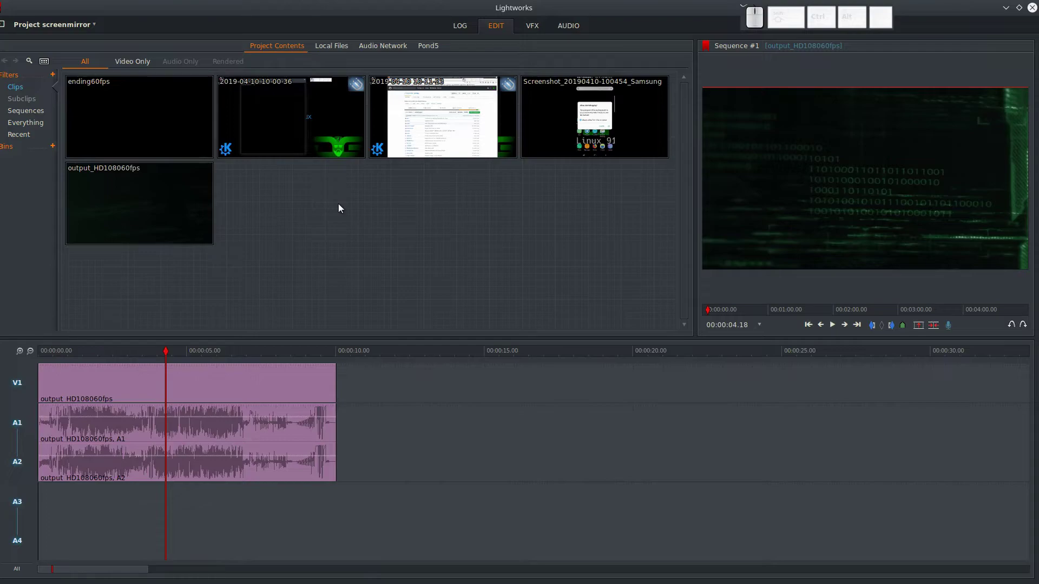
mouse_move(254, 124)
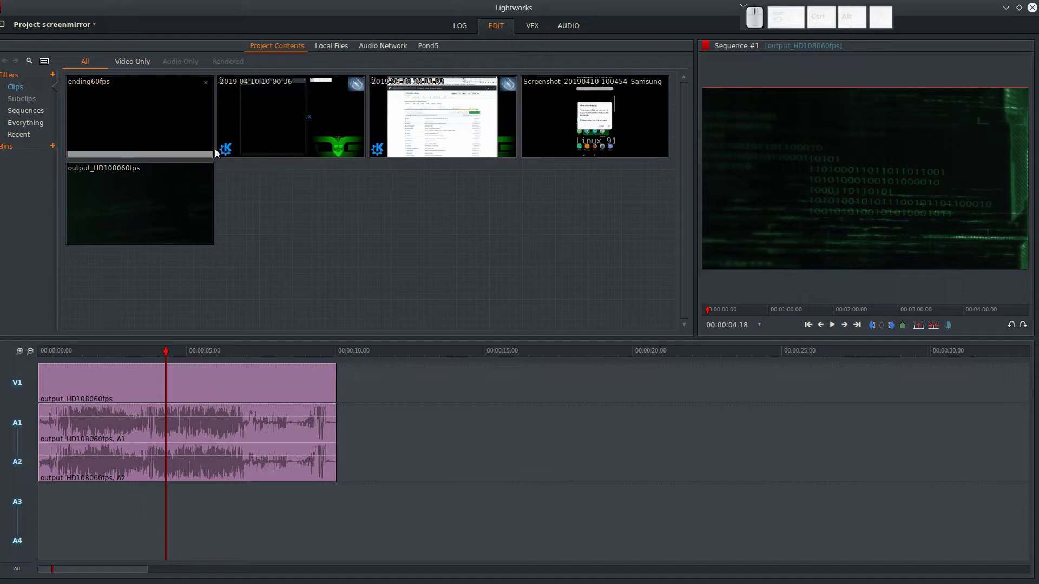
click(267, 126)
double_click(267, 128)
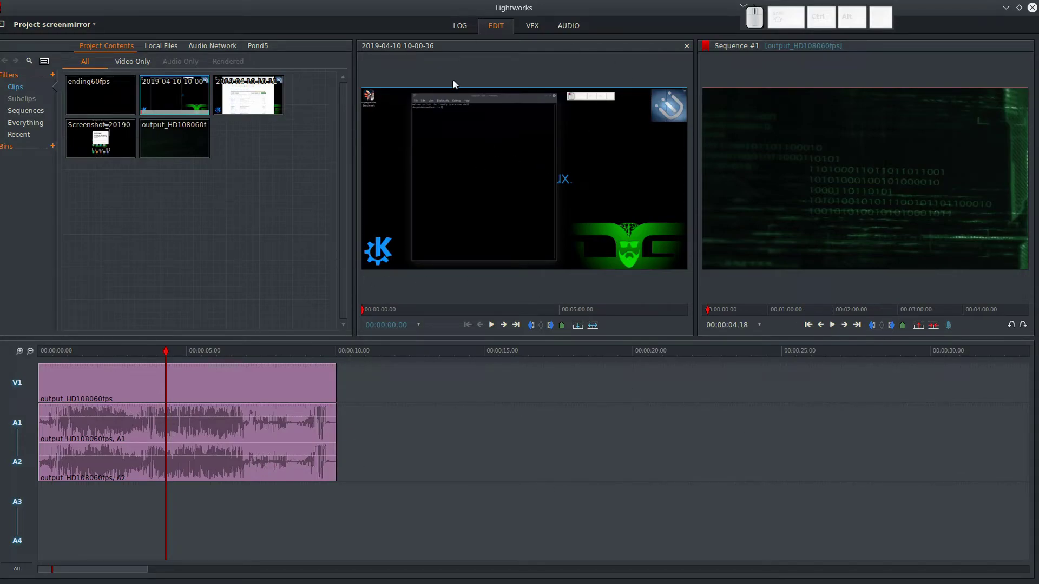
click(491, 326)
drag(393, 308, 461, 313)
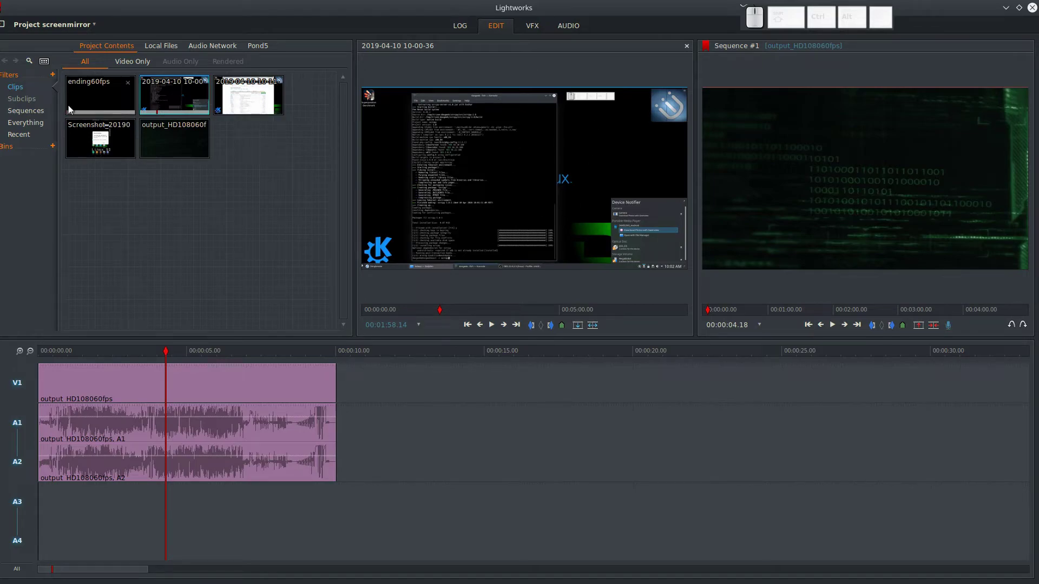
click(91, 145)
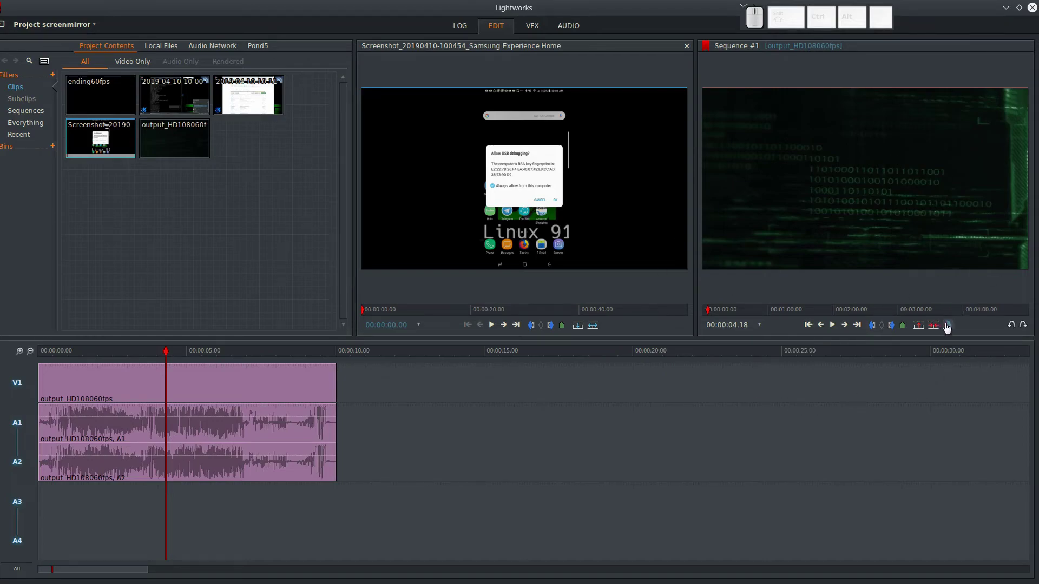
Step: Move the playhead just past the intro clip to 00:00:10.45 and inspect the voice-over recording settings without recording
drag(395, 351, 357, 350)
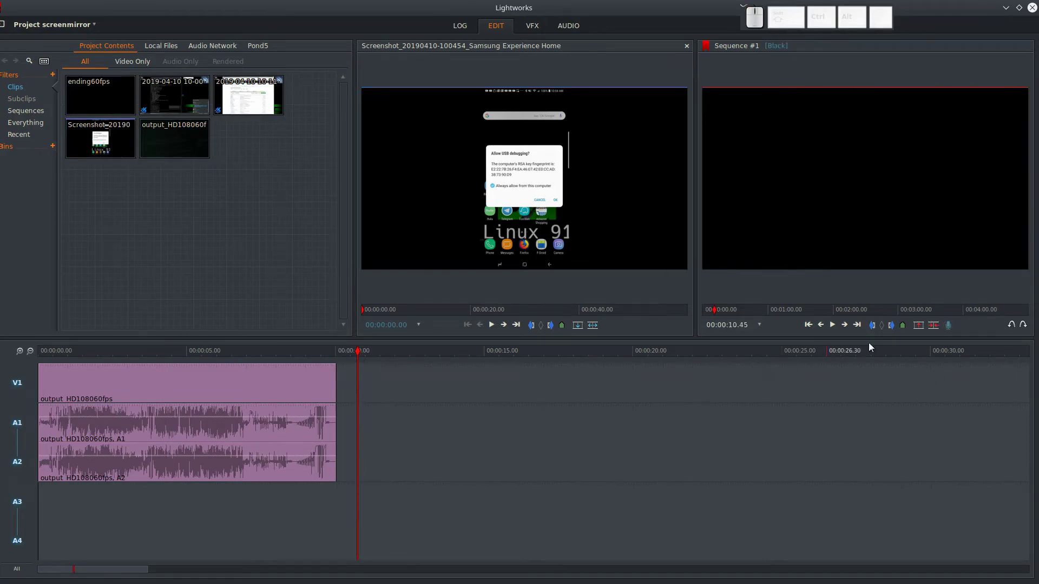
click(946, 325)
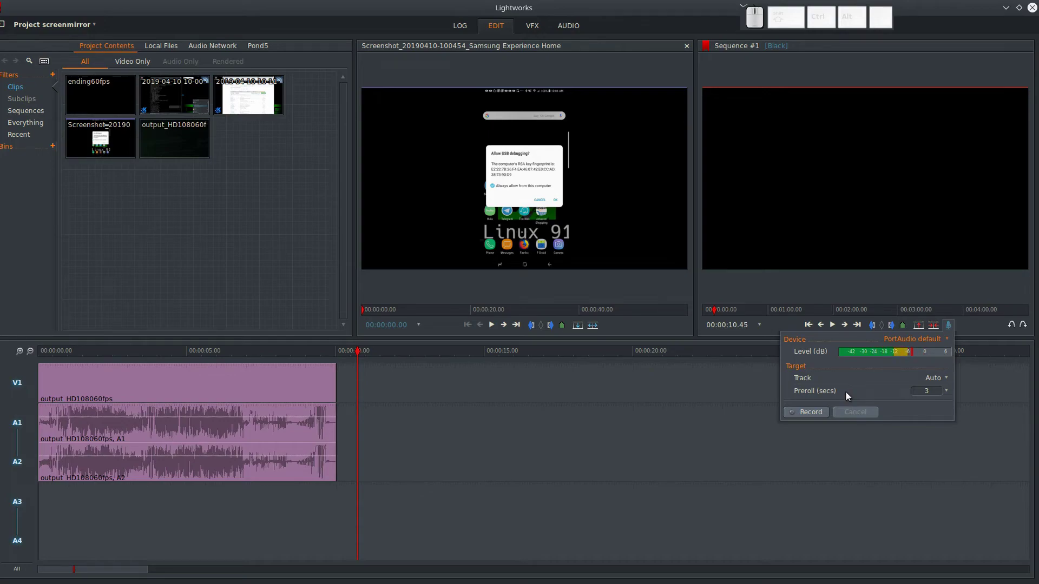
click(857, 413)
click(935, 465)
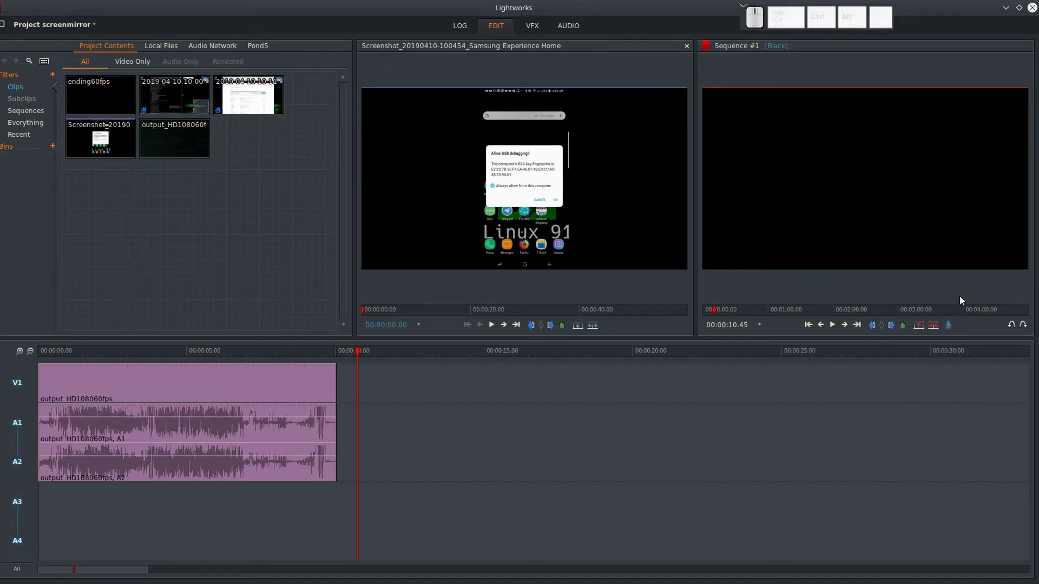
Step: Undo the sequence edits back to an empty timeline and redo them all
click(1024, 325)
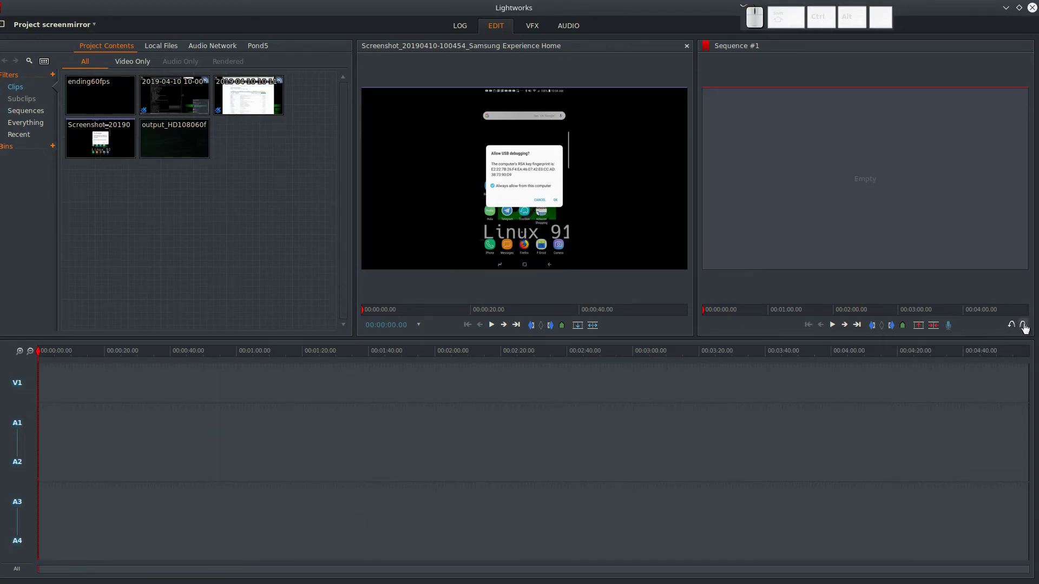
click(1024, 326)
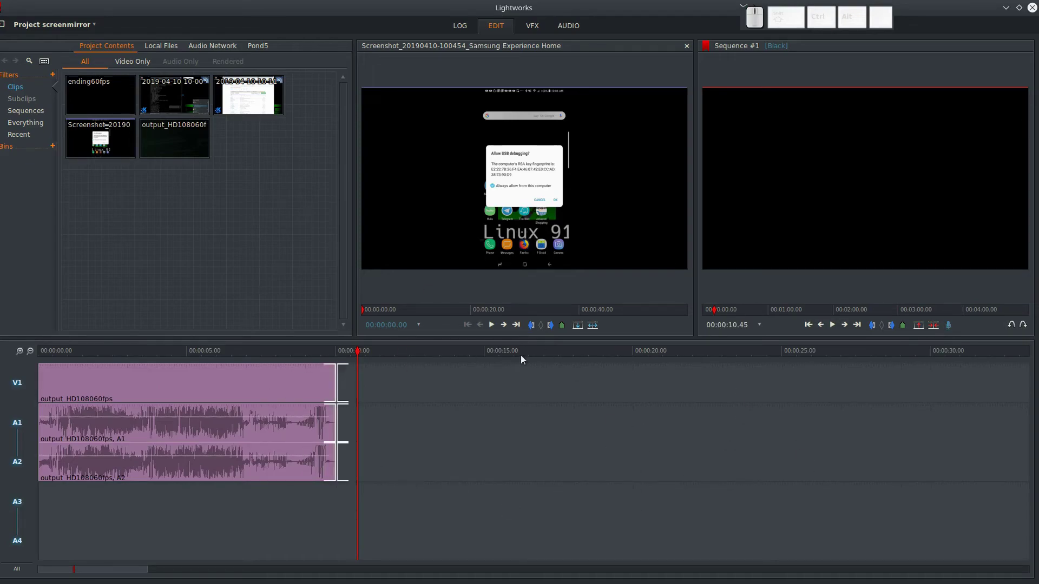
Step: Examine the video effects workspace, including its settings, graphs and routing views and the list of favourite effects
click(533, 27)
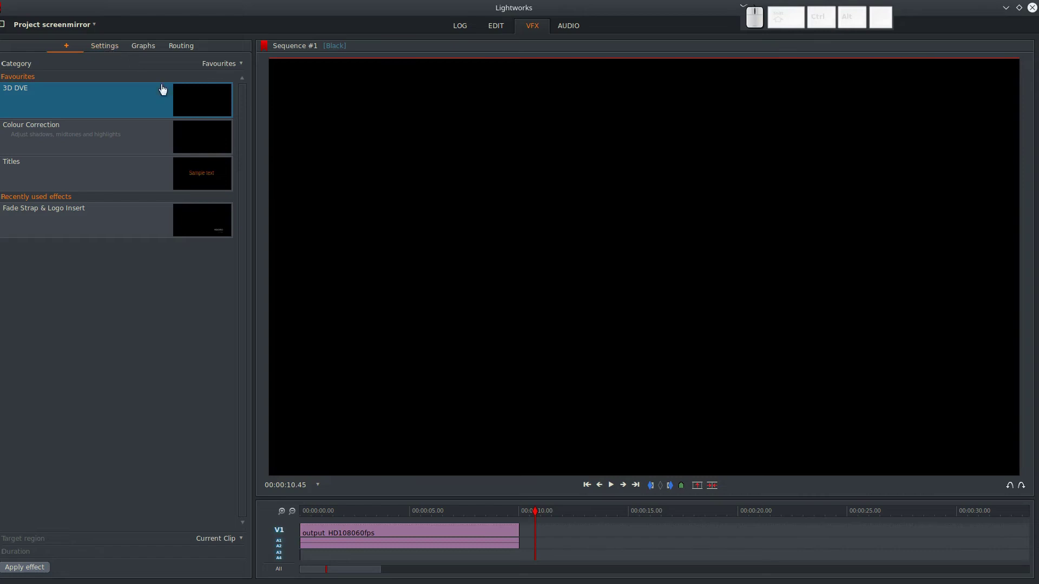
click(101, 48)
click(143, 49)
click(174, 46)
click(101, 45)
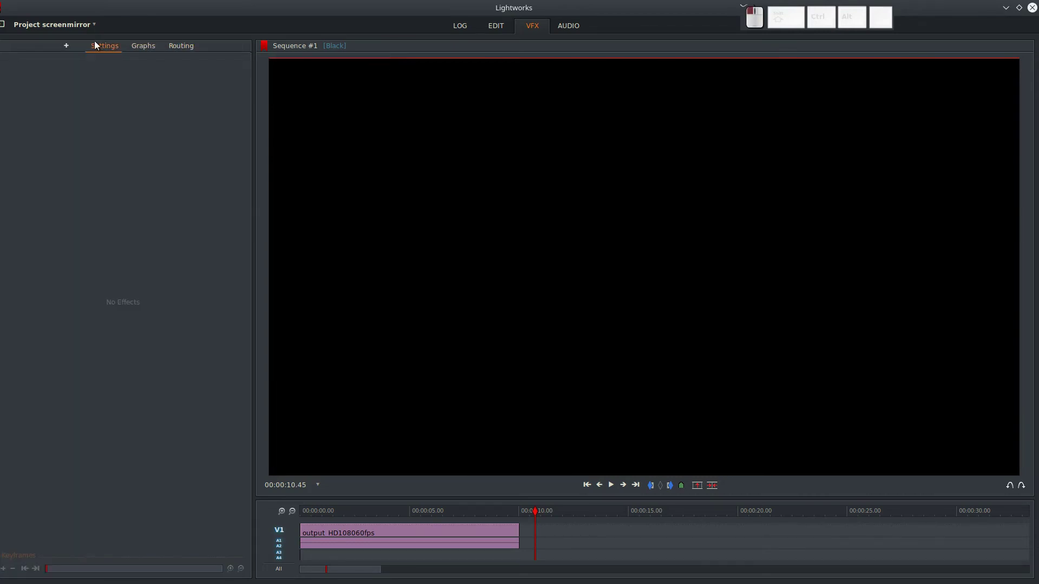
click(68, 48)
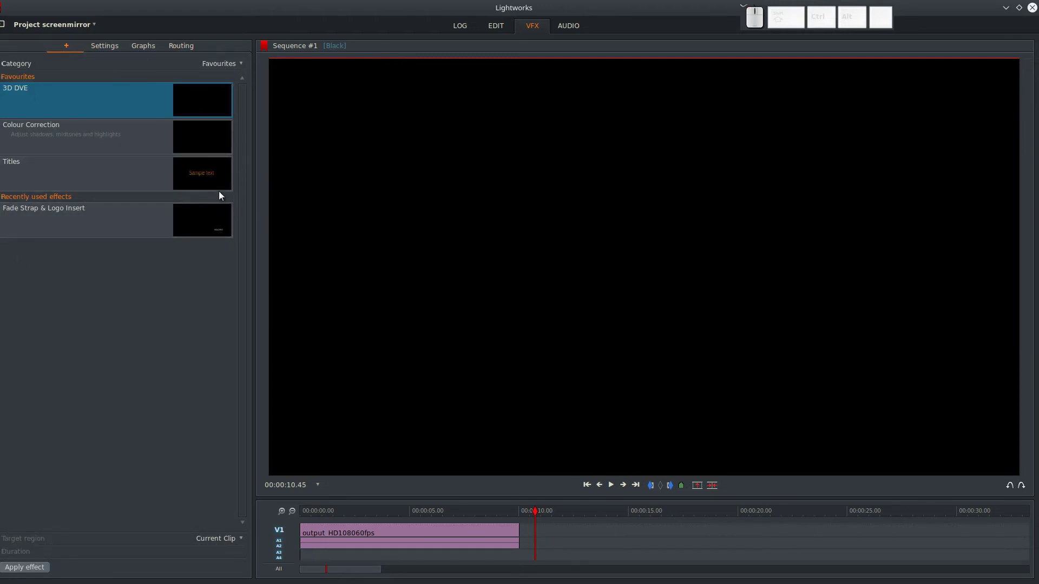
Step: Look through the audio effects and EQ presets in the audio workspace and return to the editing workspace
click(567, 26)
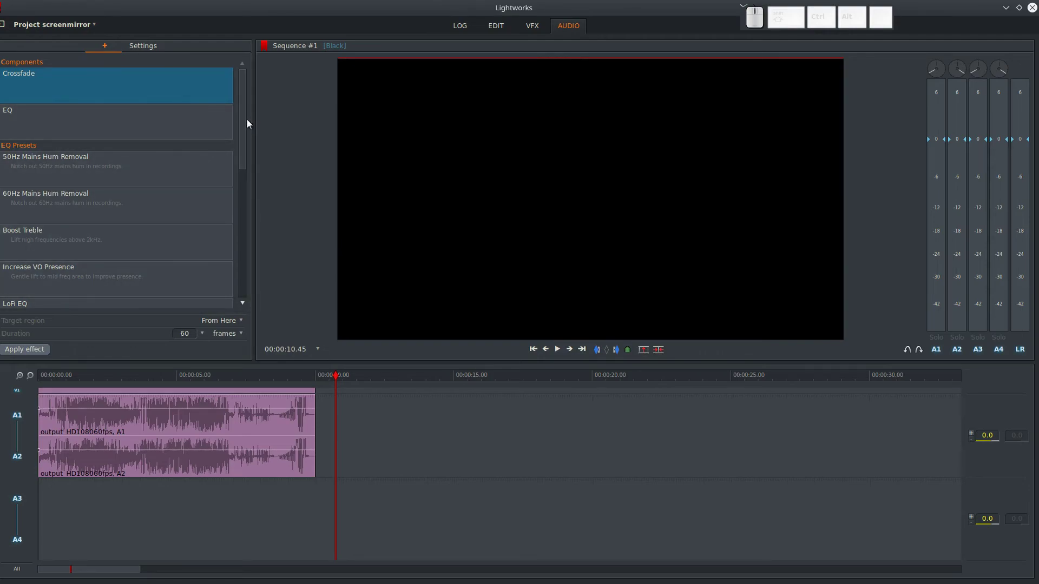
drag(245, 116, 49, 222)
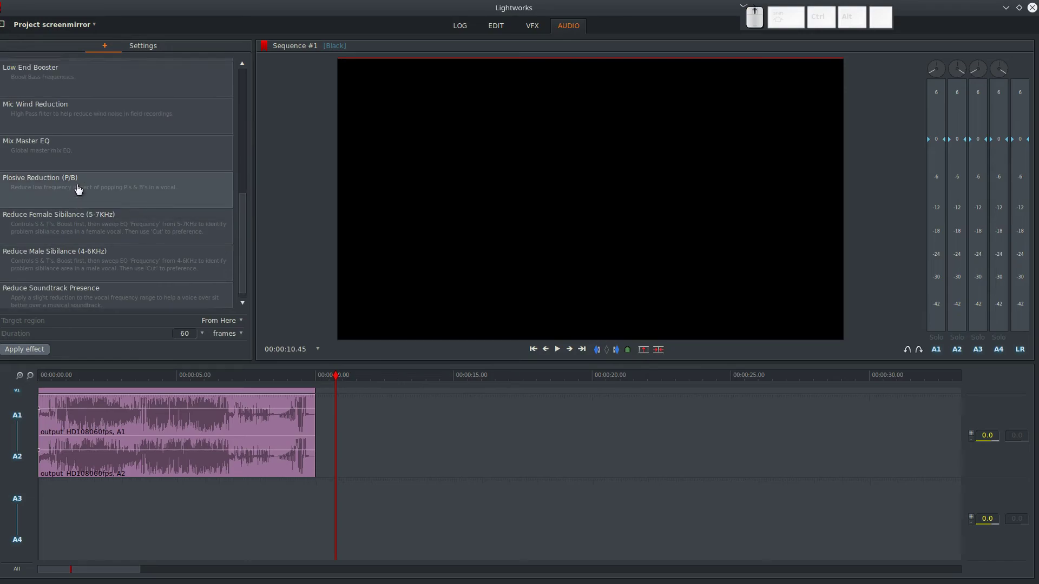
scroll(86, 197, up, 3)
scroll(93, 206, up, 3)
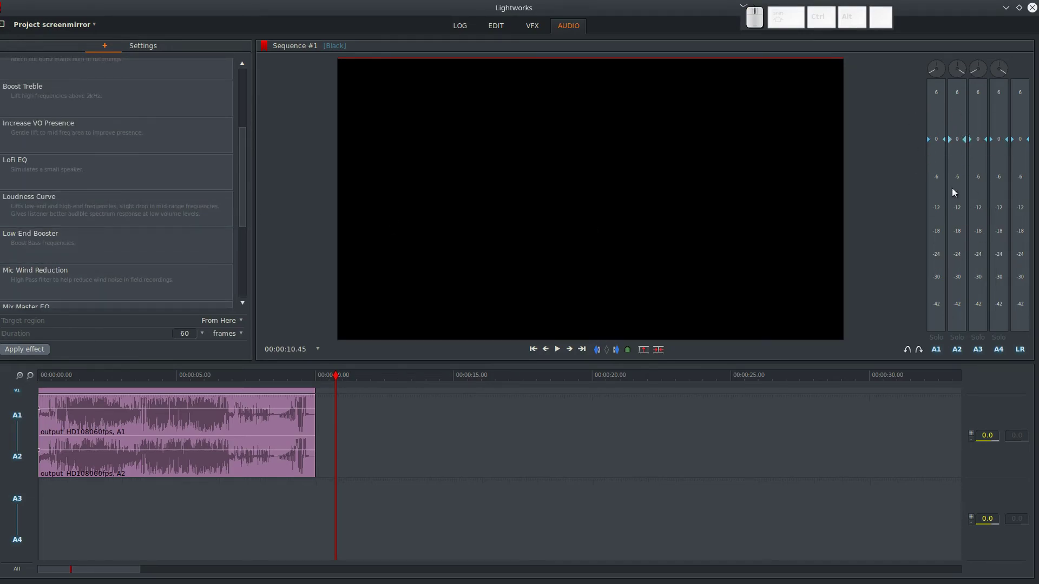
scroll(107, 193, up, 3)
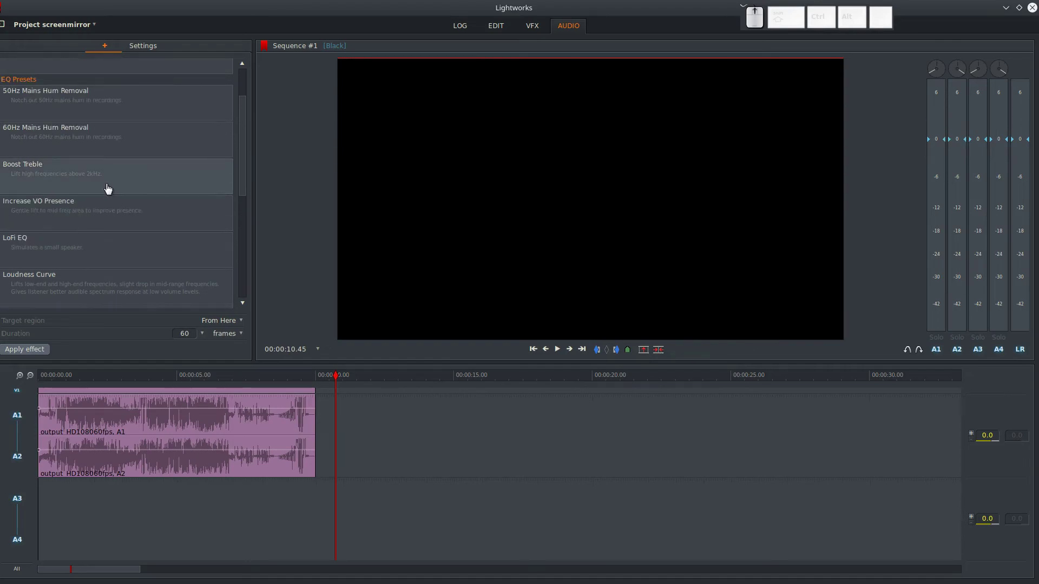
click(496, 26)
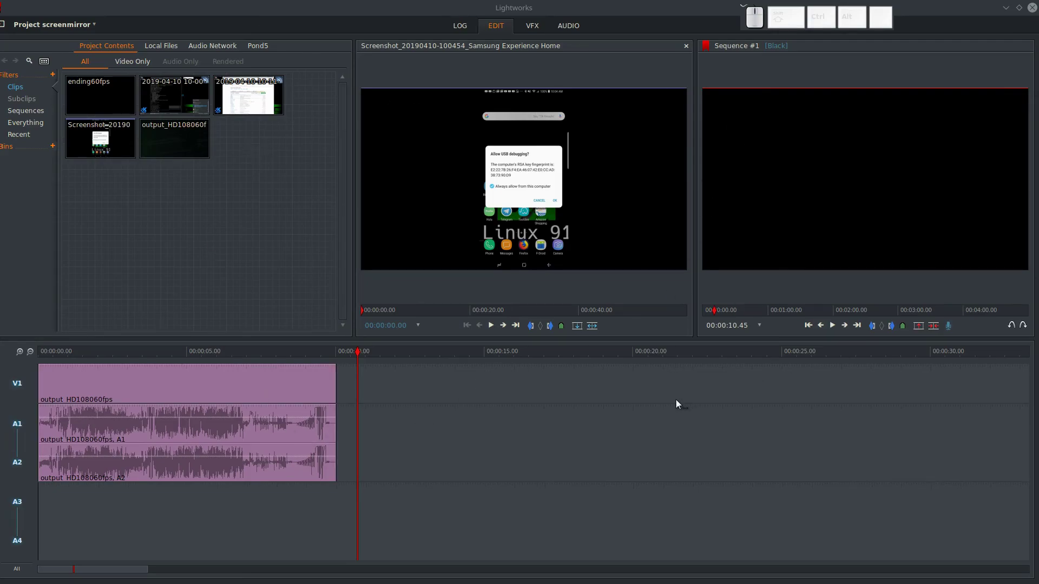
Step: Leave the project for the local projects list and reopen the Screenmirror project
click(9, 41)
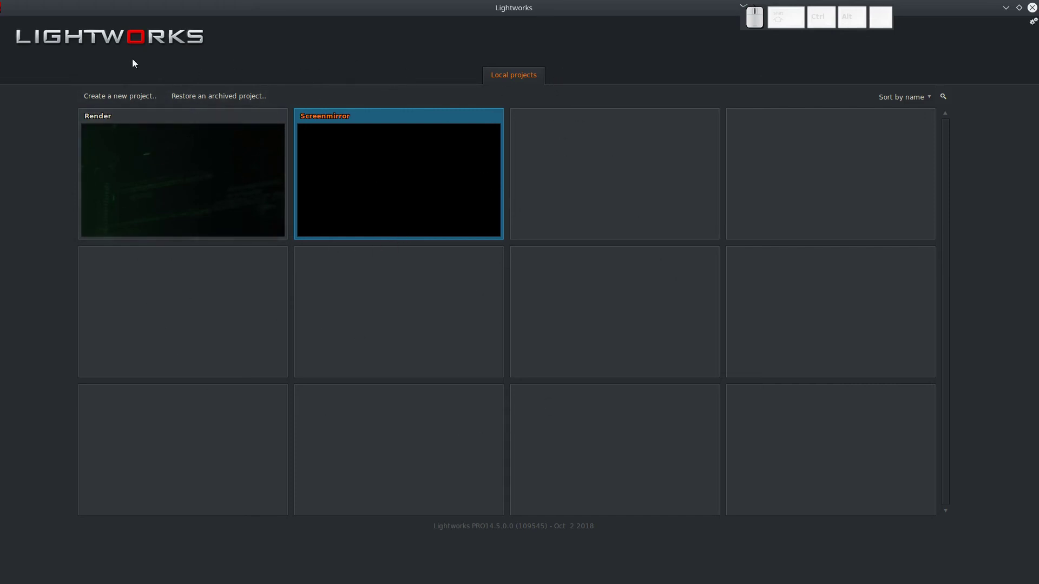
click(422, 197)
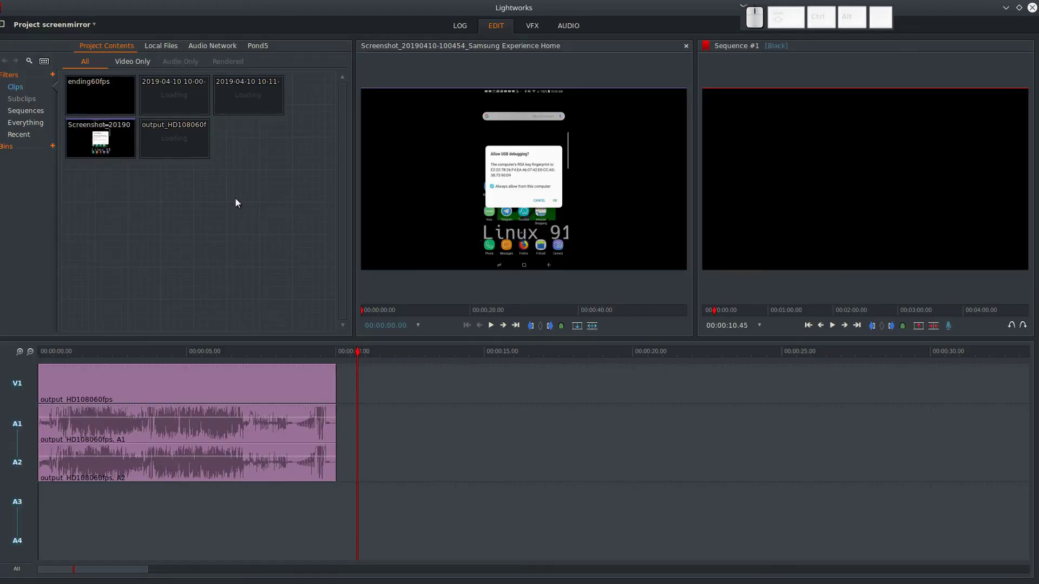